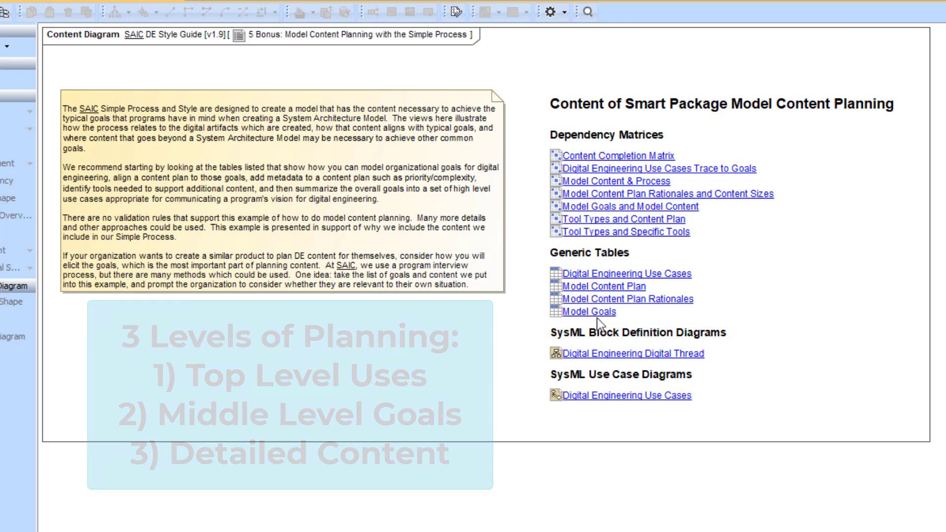
- Open the Model Goals table and select the CDR goal to examine its related content and needed SAM processes
click(590, 313)
click(589, 307)
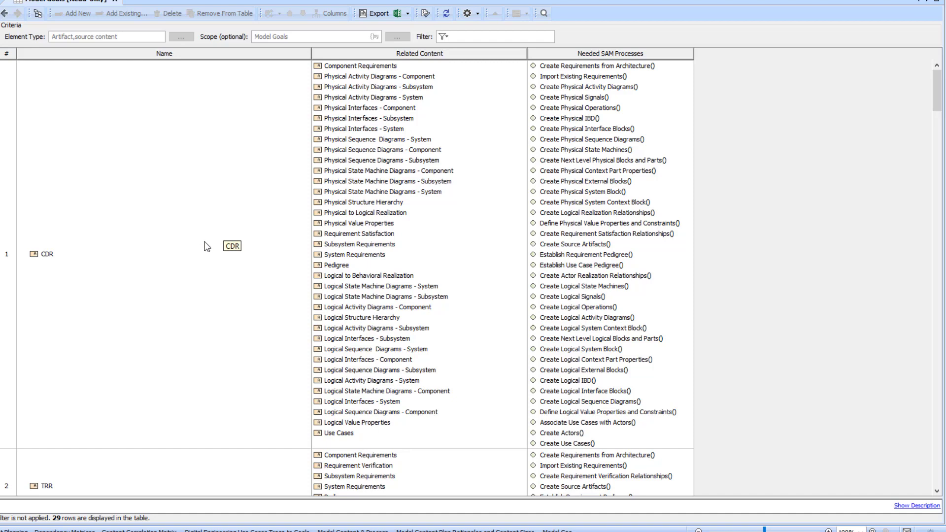
click(202, 327)
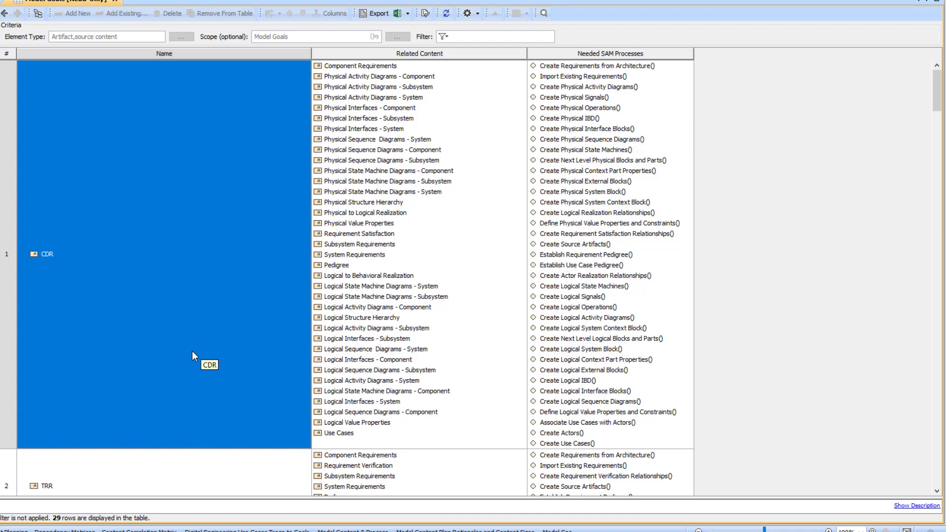
- Go through the review and document goals from TRR to SSDD, examining each one's related content and needed processes
key(Down)
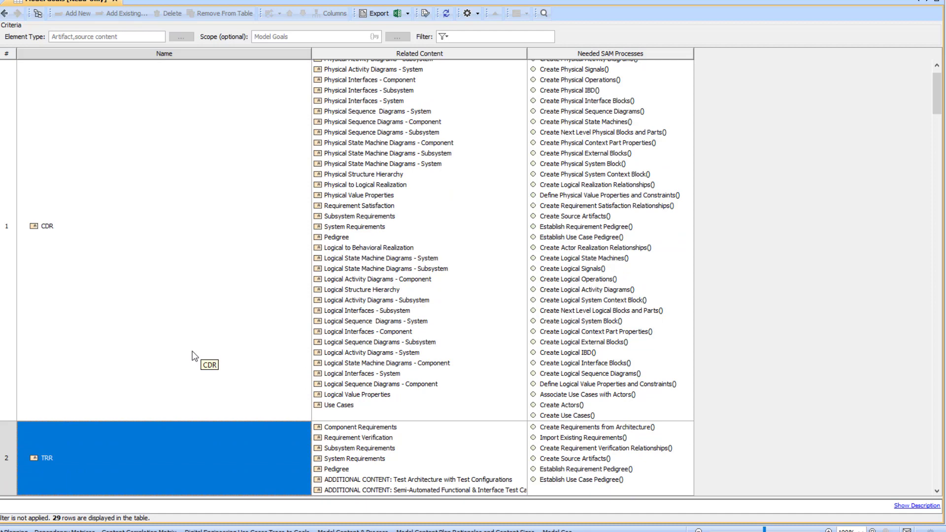
key(Down)
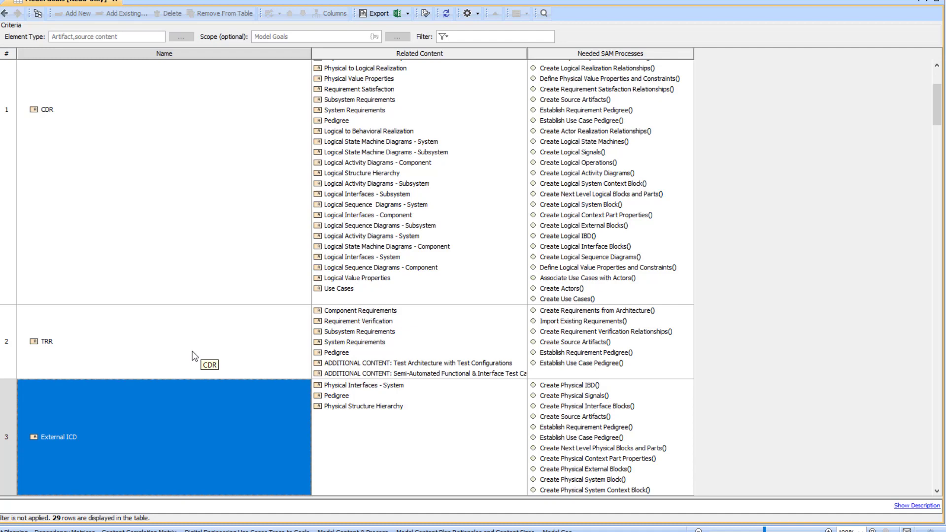
key(Down)
key(Down)
key(Down)
key(Down)
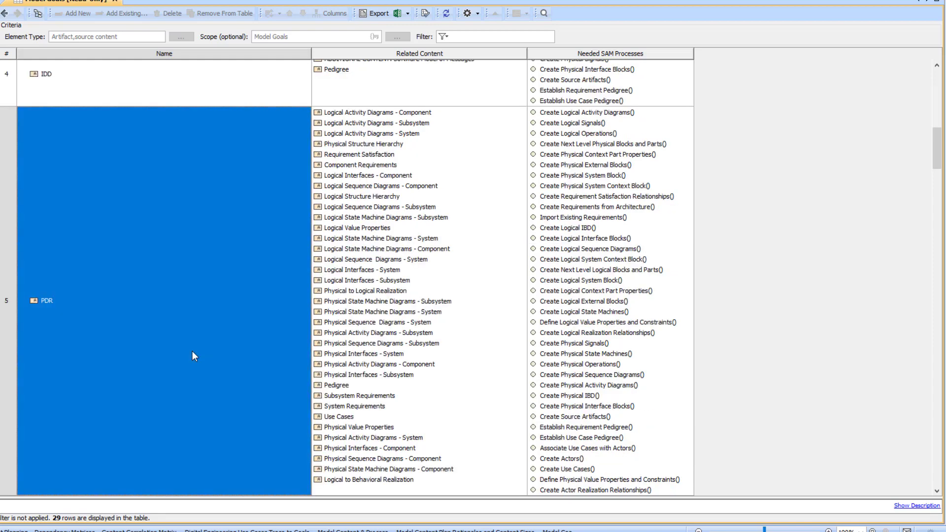
key(Down)
key(Down)
key(Down)
key(Down)
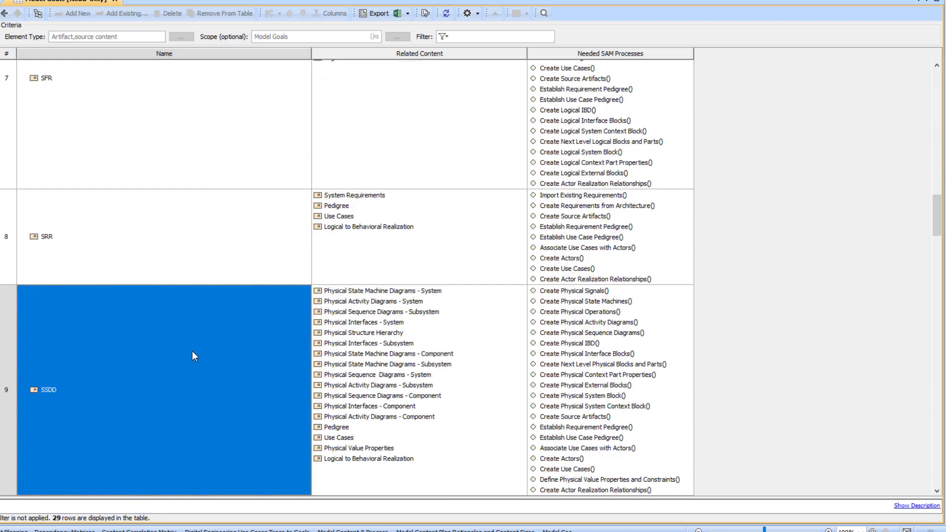
- Continue through the remaining goals to Model Based RFP/PWS and examine the content and processes it needs
key(Down)
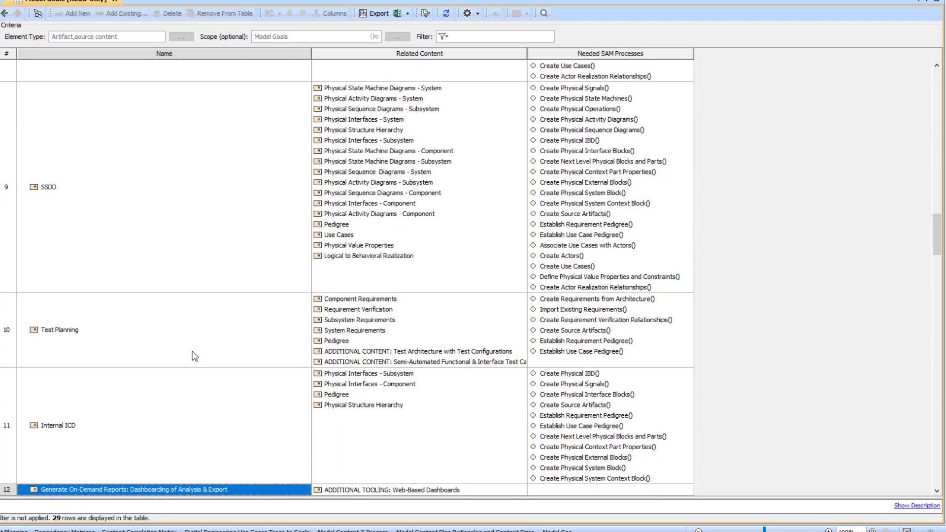
key(Down)
key(Down)
key(Down)
key(Down)
key(Down)
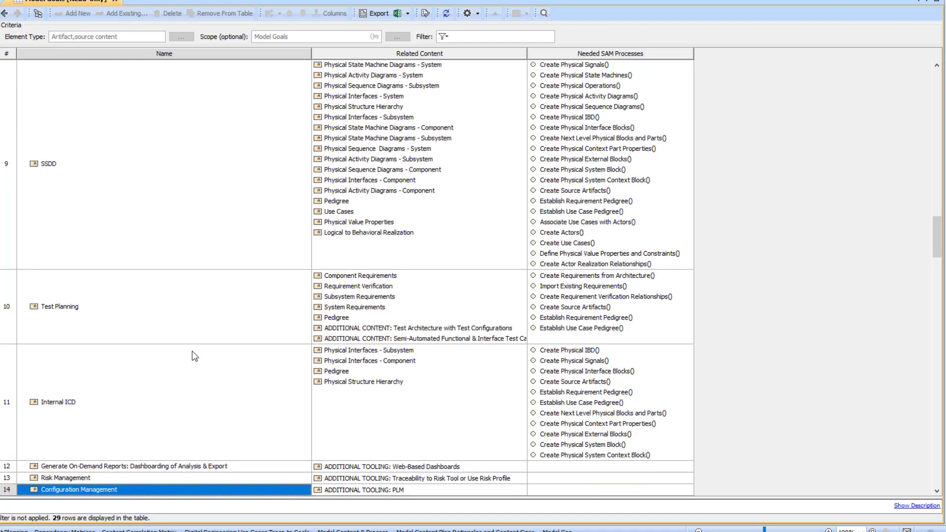
key(Down)
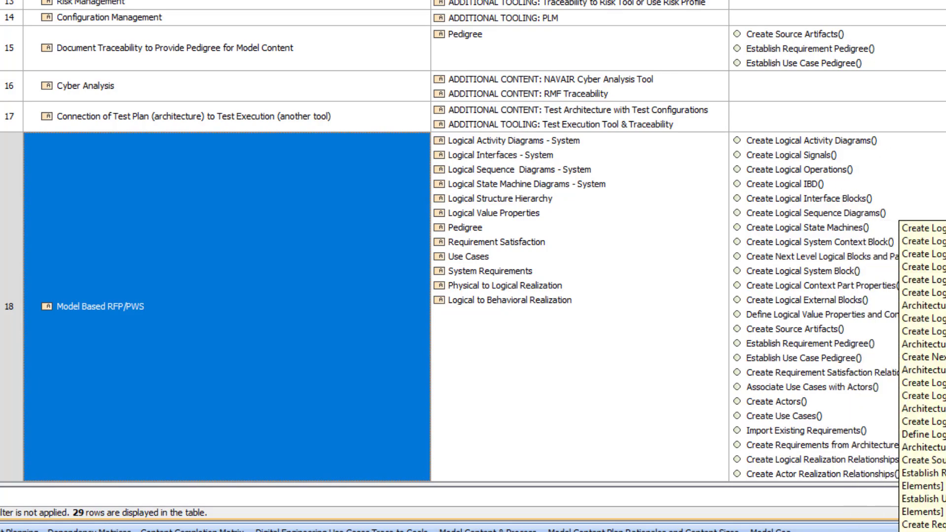
scroll(885, 128, down, 5)
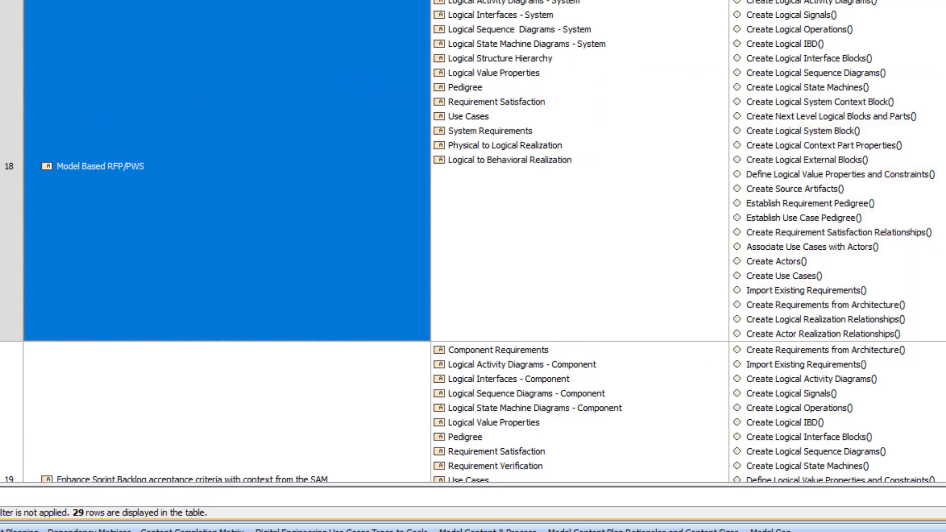
- Return to the content planning overview and open the Model Content & Process matrix to examine how content items map to process steps
key(alt+Left)
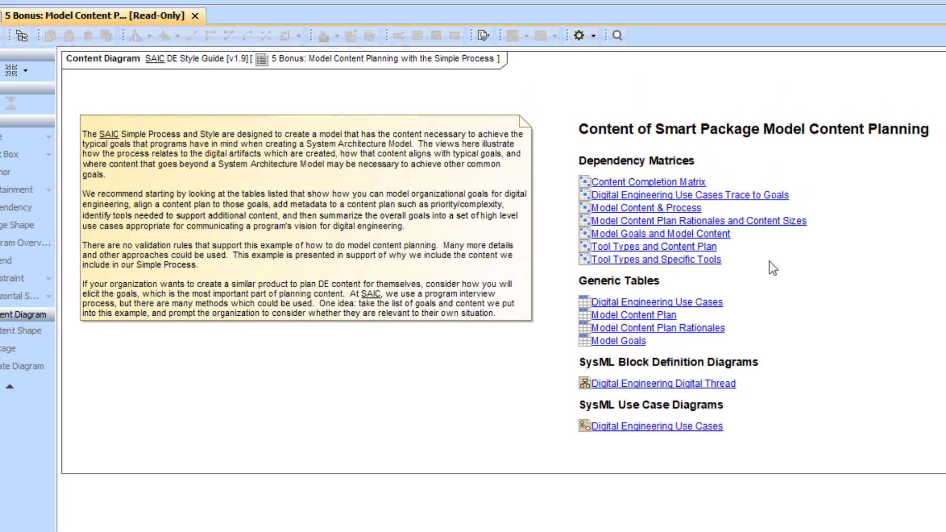
click(669, 213)
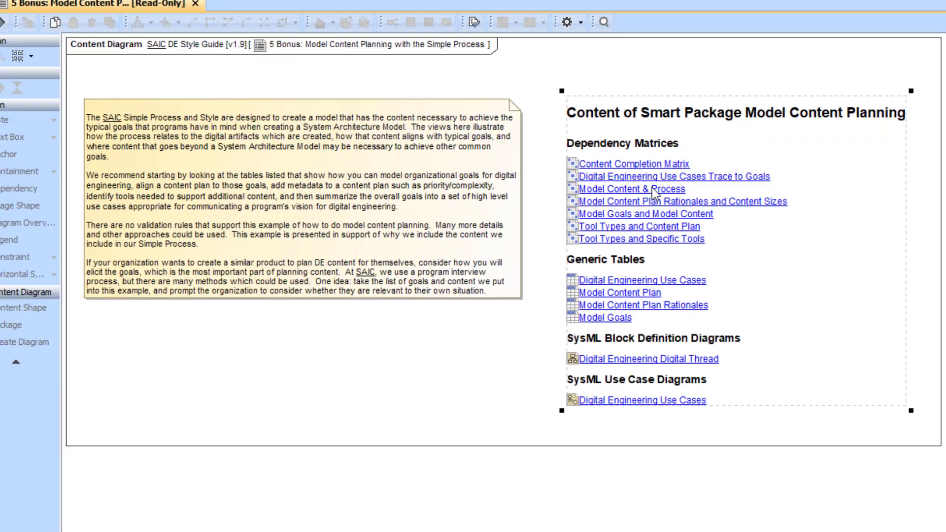
click(654, 191)
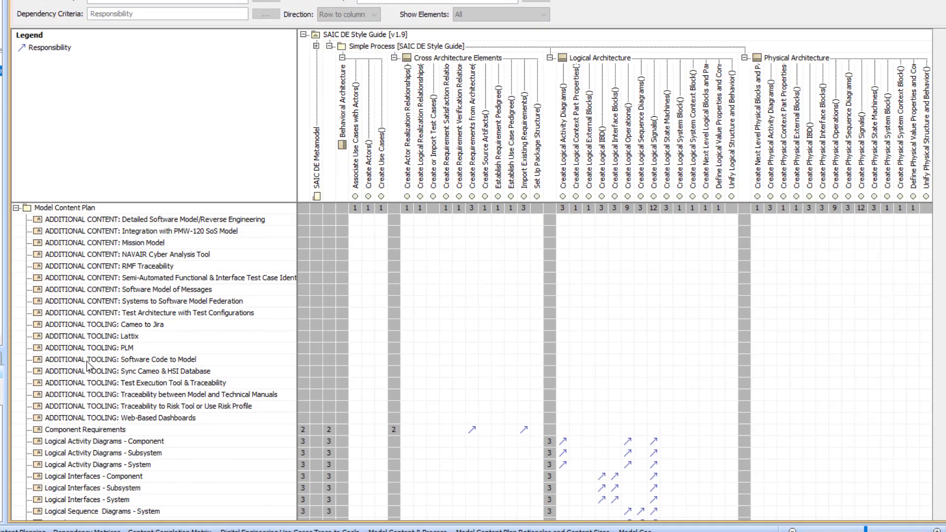
scroll(141, 386, down, 8)
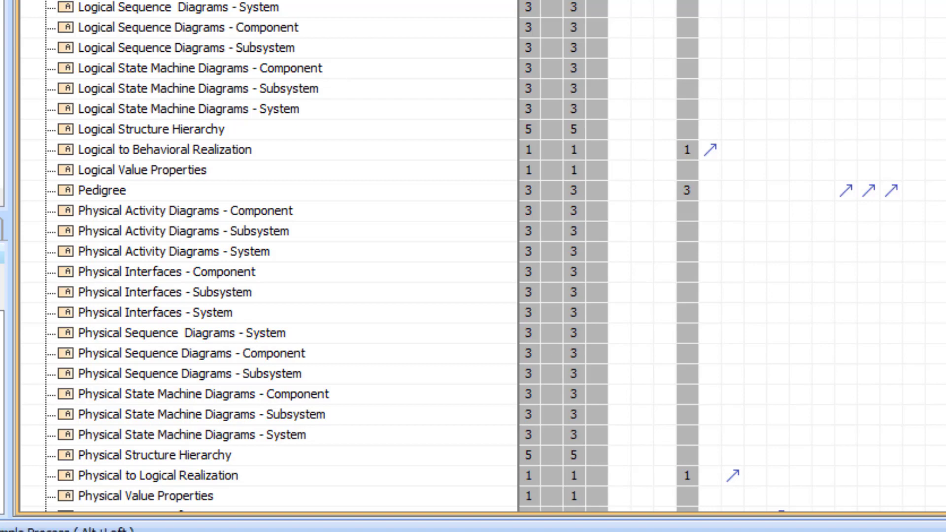
- Return to the content planning overview and open the Model Goals and Model Content matrix to examine which content each goal uses
key(alt+Left)
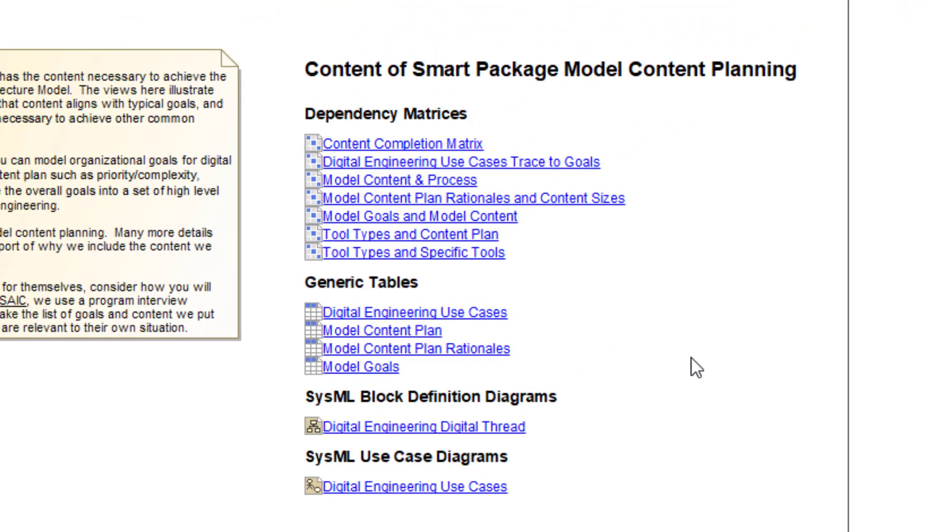
click(475, 215)
click(427, 218)
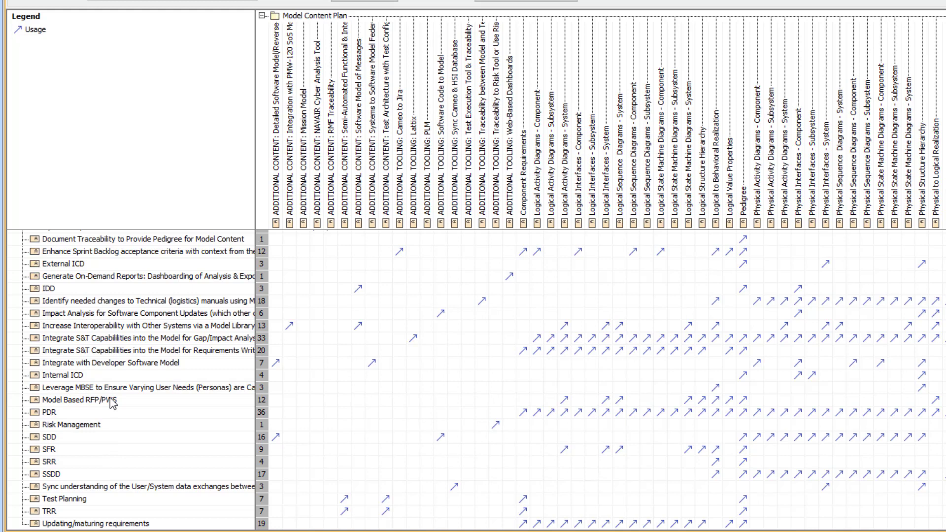
scroll(112, 403, up, 3)
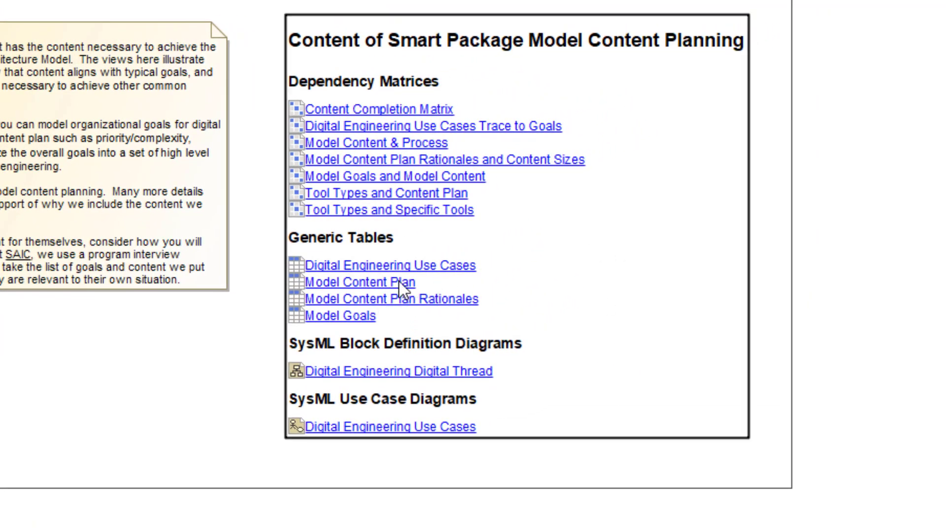
- Open the Model Content Plan table from the overview and examine the goals that the Use Cases content contributes to
click(360, 282)
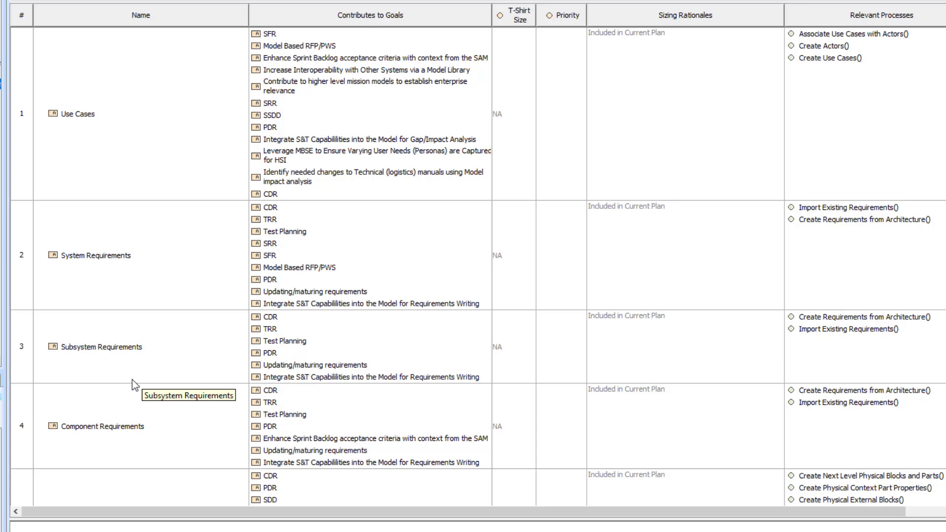
scroll(132, 379, down, 1)
scroll(132, 379, down, 1)
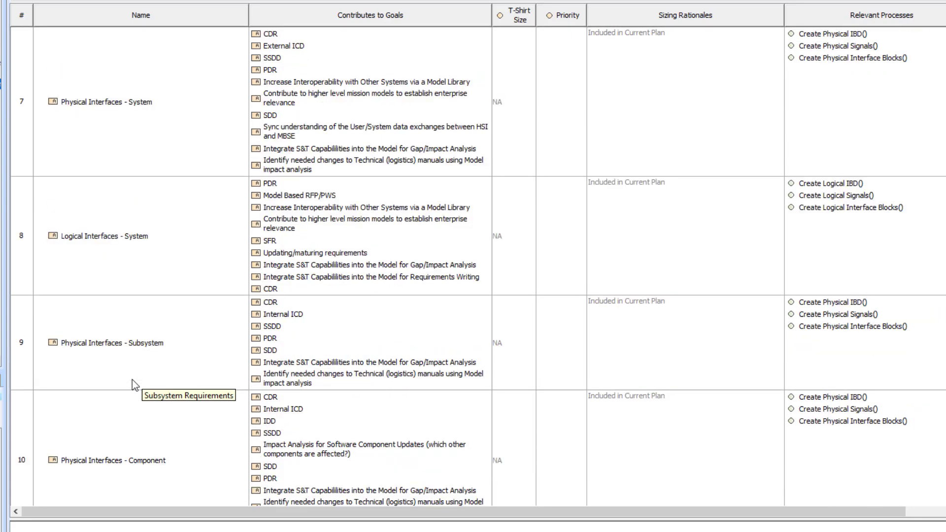
scroll(132, 379, down, 1)
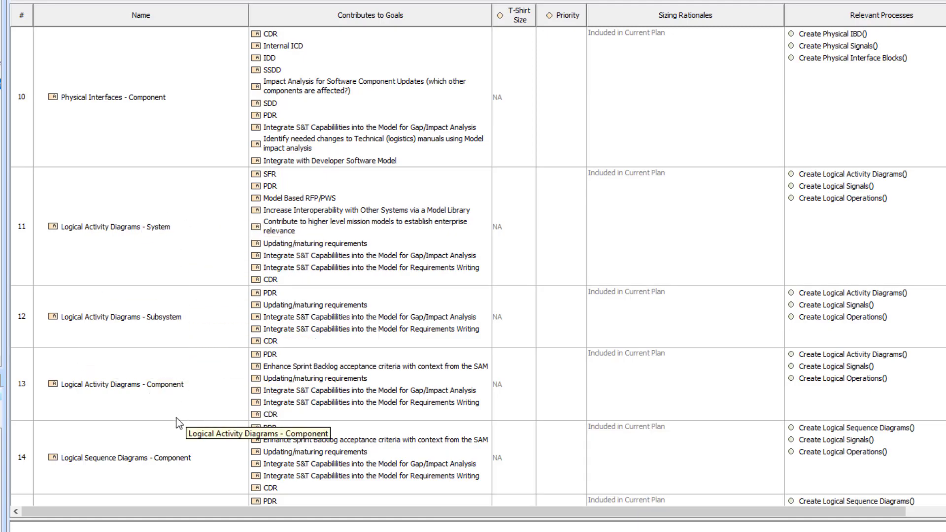
scroll(173, 418, up, 10)
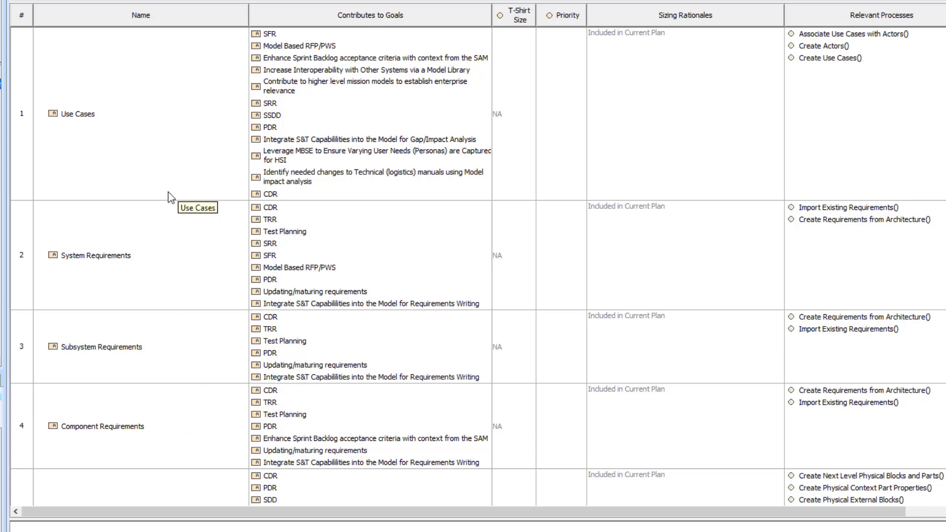
click(149, 133)
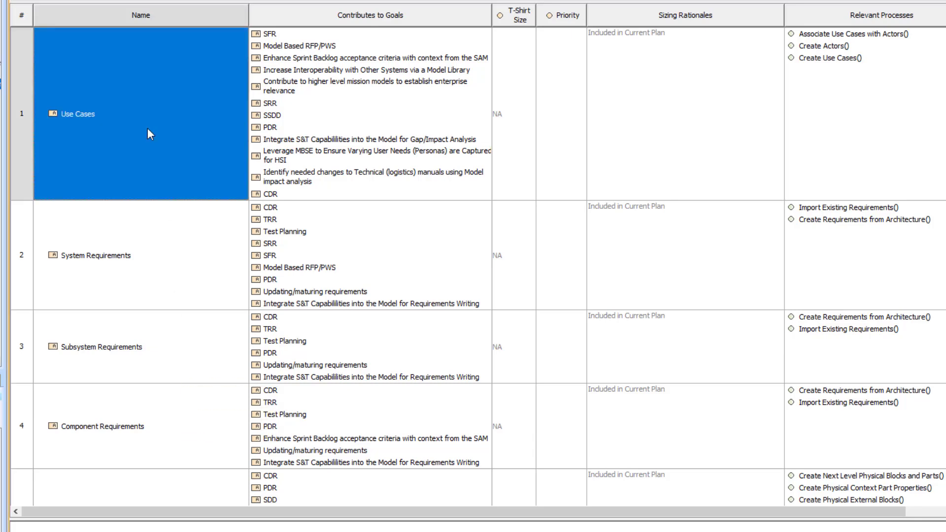
click(396, 126)
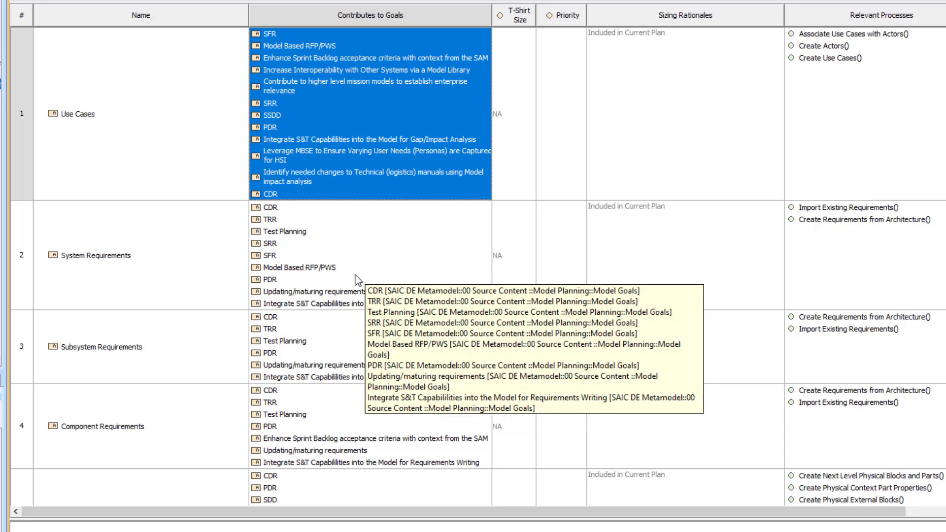
- Read down the Model Content Plan to the ADDITIONAL CONTENT and ADDITIONAL TOOLING rows, examining their T-shirt sizes and sizing rationales
scroll(357, 312, down, 3)
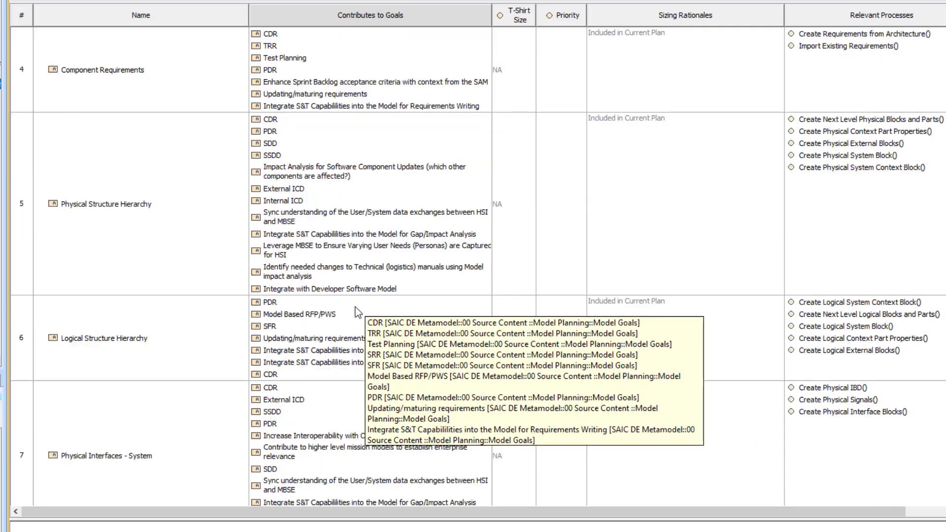
scroll(358, 312, down, 6)
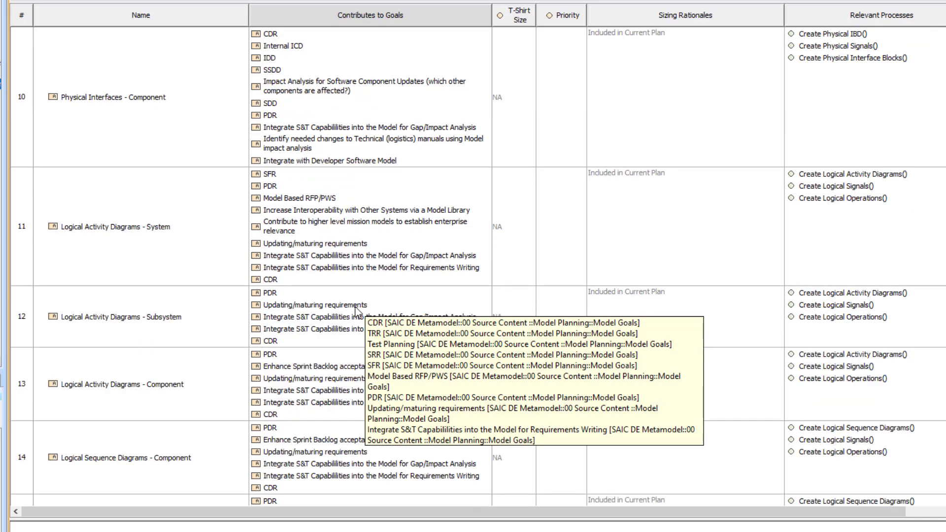
scroll(356, 310, down, 6)
scroll(357, 312, down, 15)
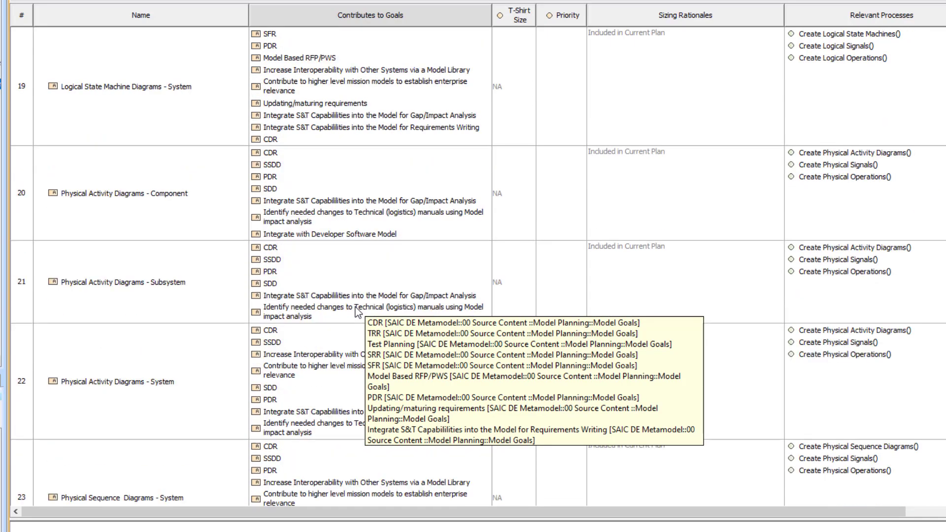
scroll(358, 312, down, 6)
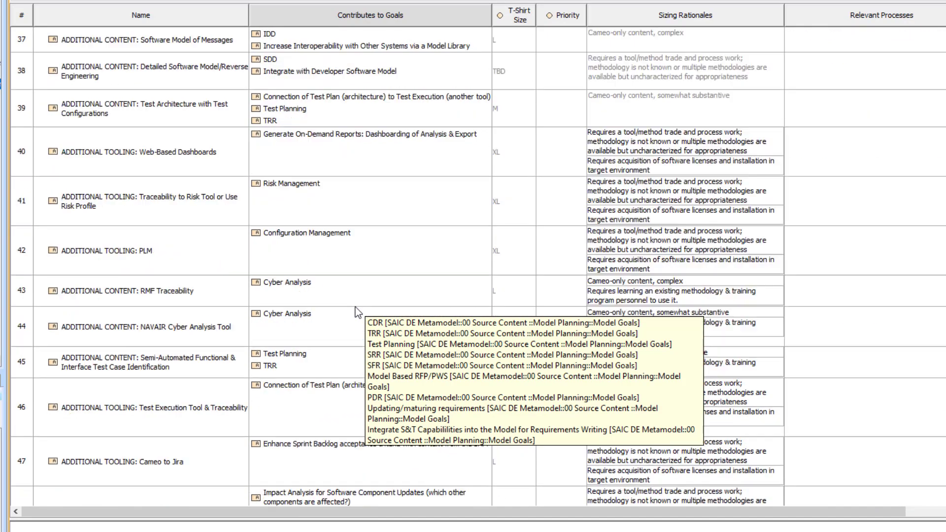
scroll(358, 312, up, 3)
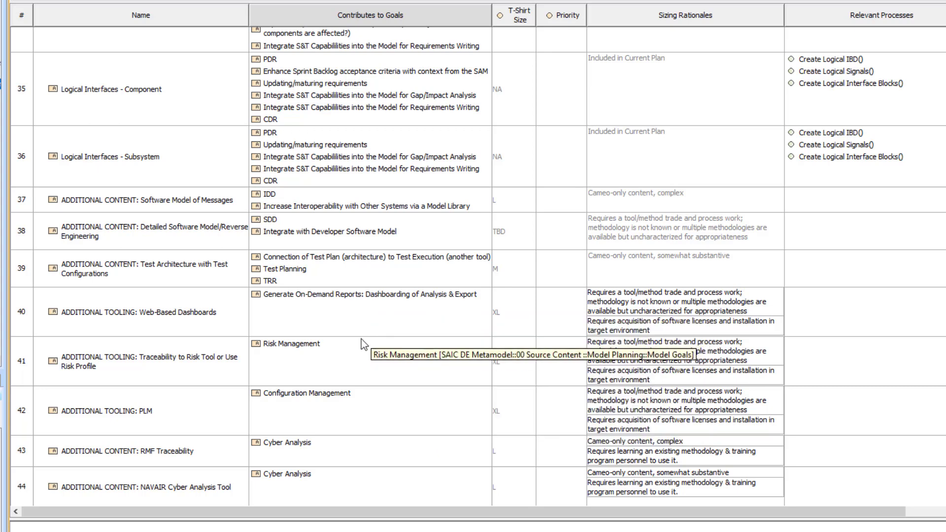
scroll(361, 339, down, 3)
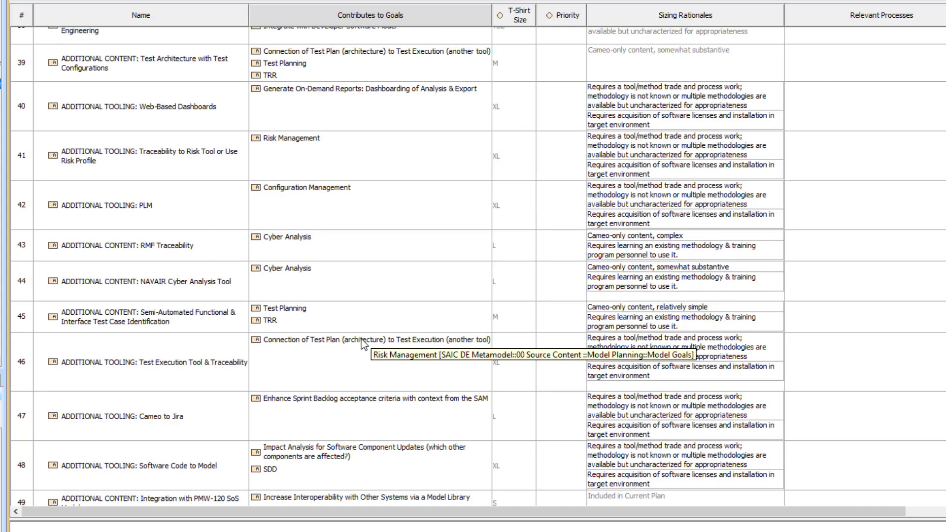
scroll(363, 344, down, 2)
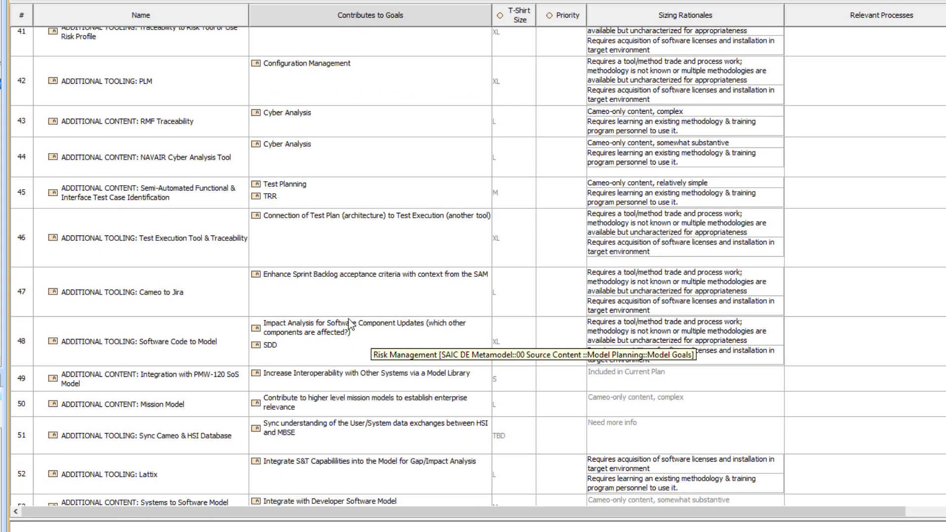
- Inspect the goals supported by Semi-Automated Functional & Interface Test Case Identification, Mission Model, and Traceability to Risk Tool or Use Risk Profile
click(348, 200)
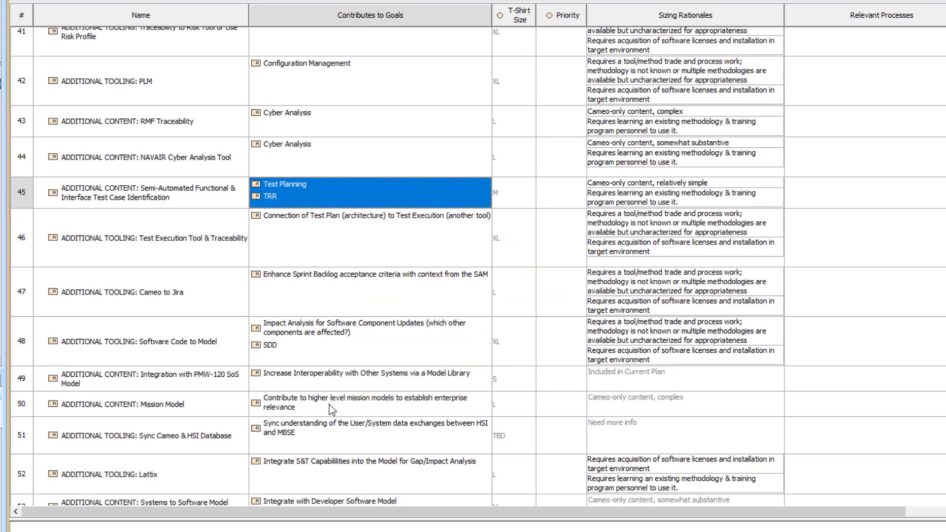
click(338, 415)
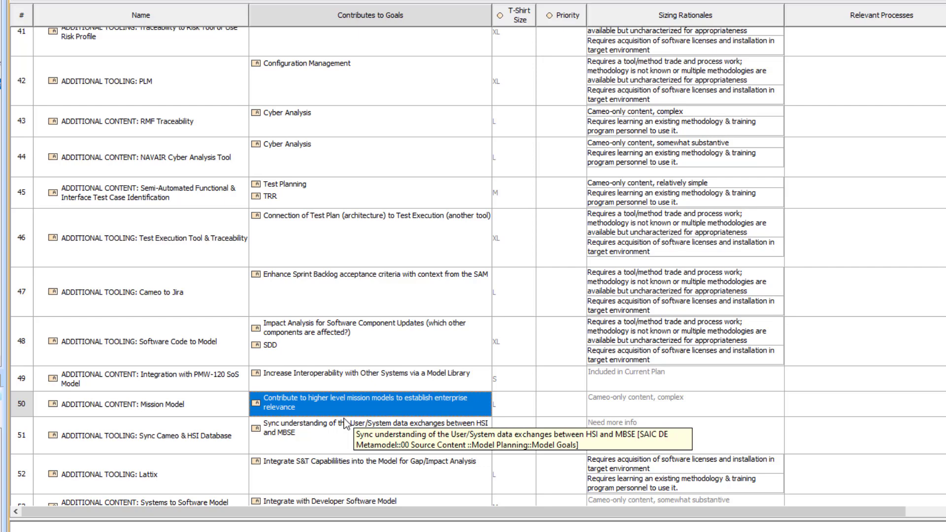
click(187, 409)
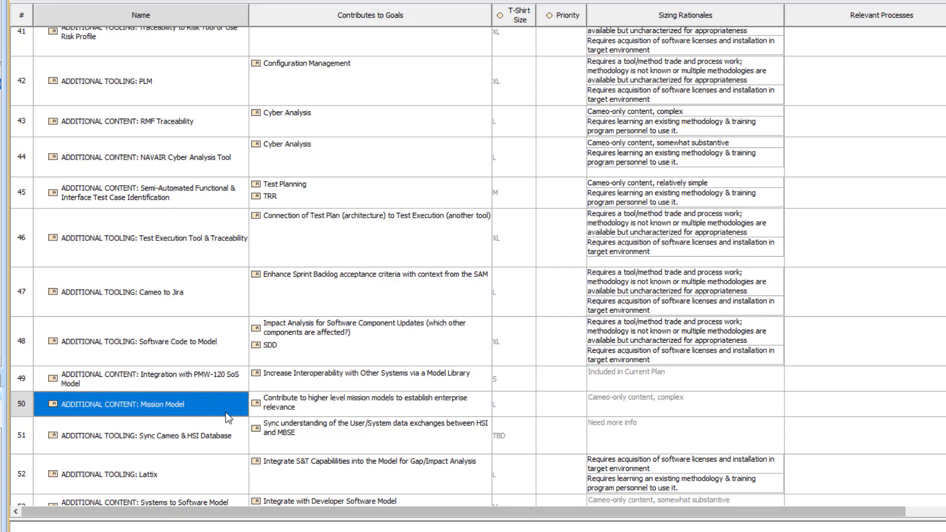
scroll(317, 367, up, 3)
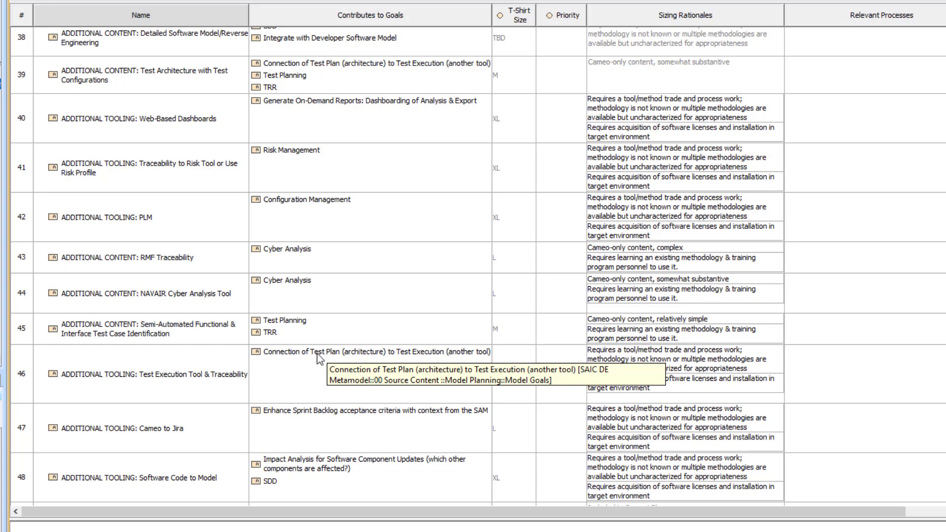
click(301, 177)
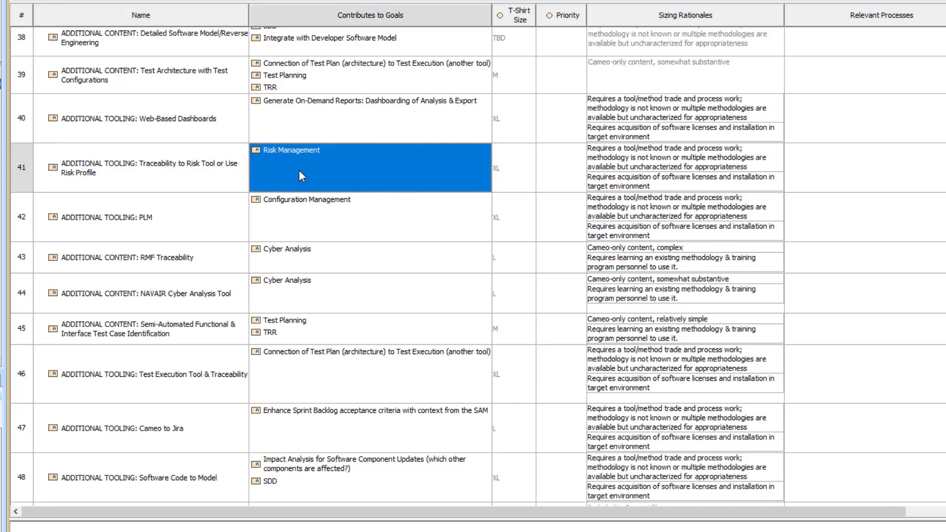
- Read the remaining ADDITIONAL CONTENT and ADDITIONAL TOOLING rows, and return to the start of the Model Content Plan
click(188, 183)
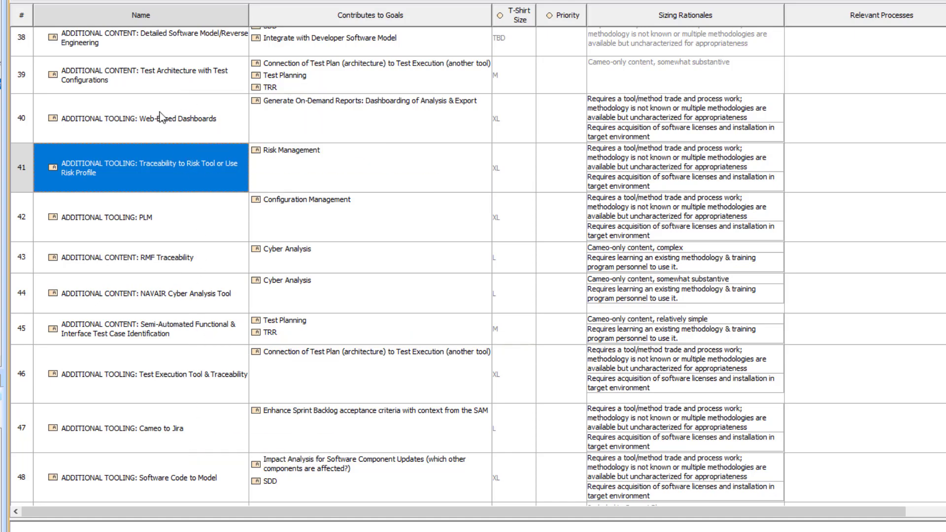
scroll(157, 277, down, 3)
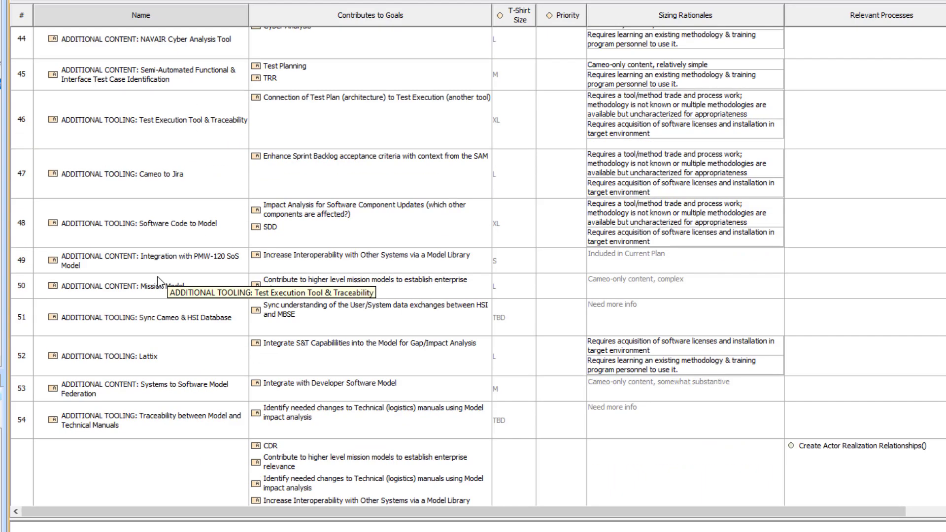
scroll(157, 280, down, 1)
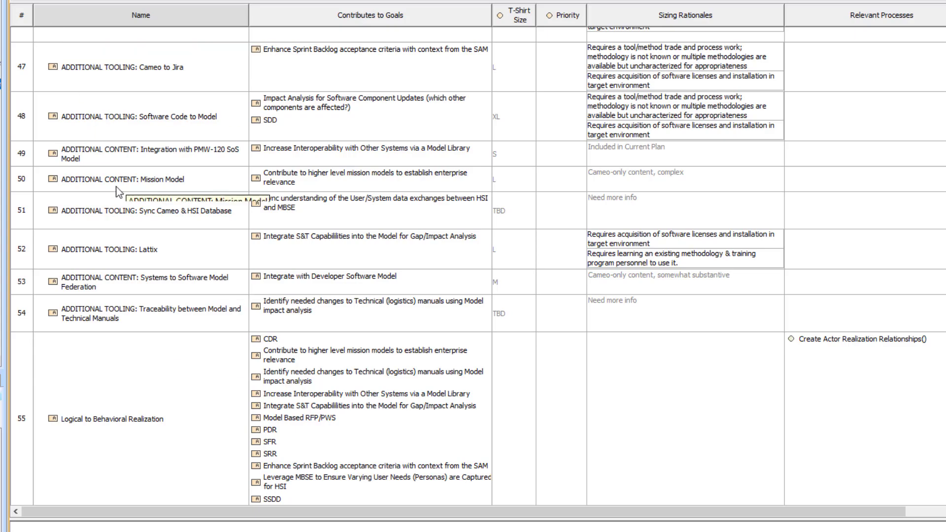
scroll(114, 192, up, 15)
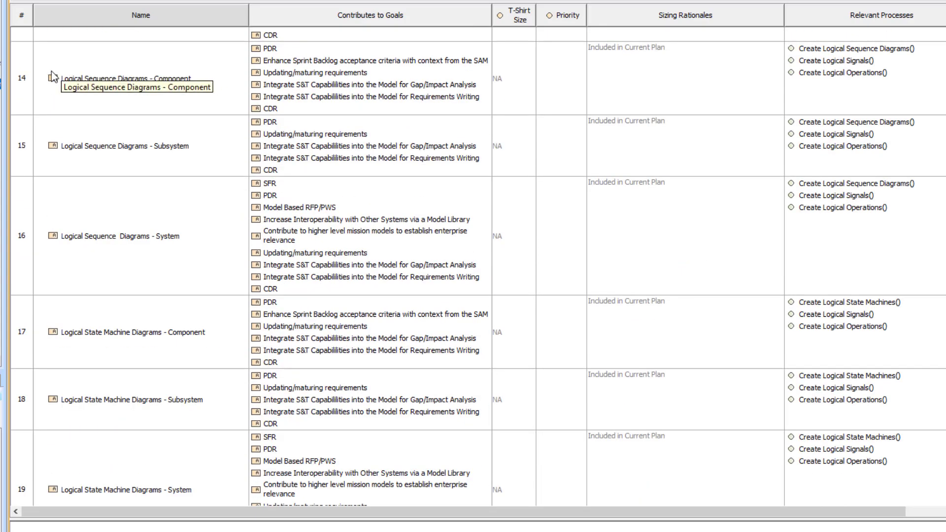
scroll(88, 127, up, 10)
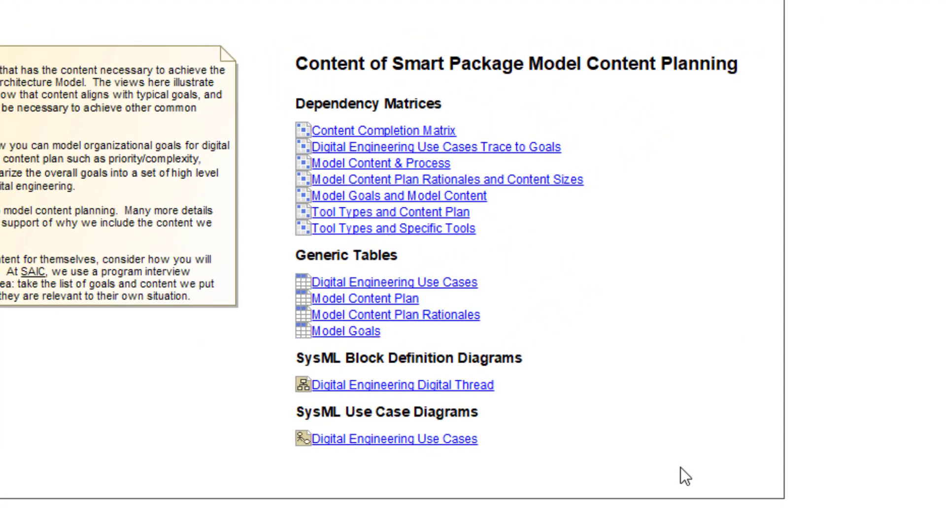
- Review the Digital Engineering Use Cases through their table, use case diagram and trace-to-goals matrix, returning to the content planning overview after each
click(441, 283)
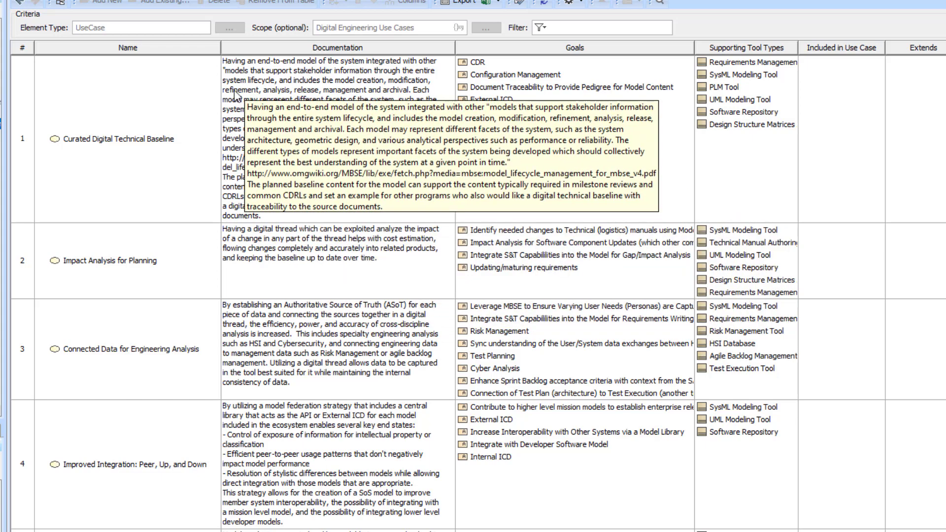
click(21, 5)
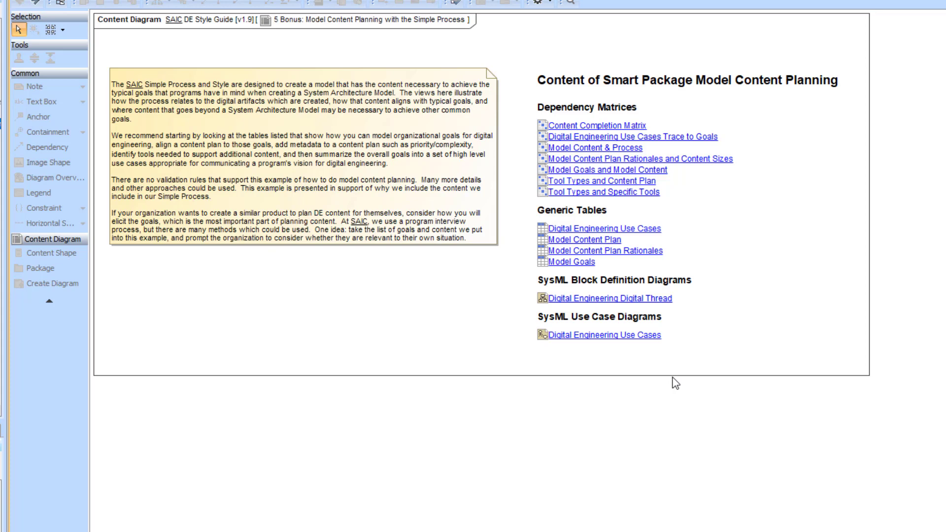
click(618, 340)
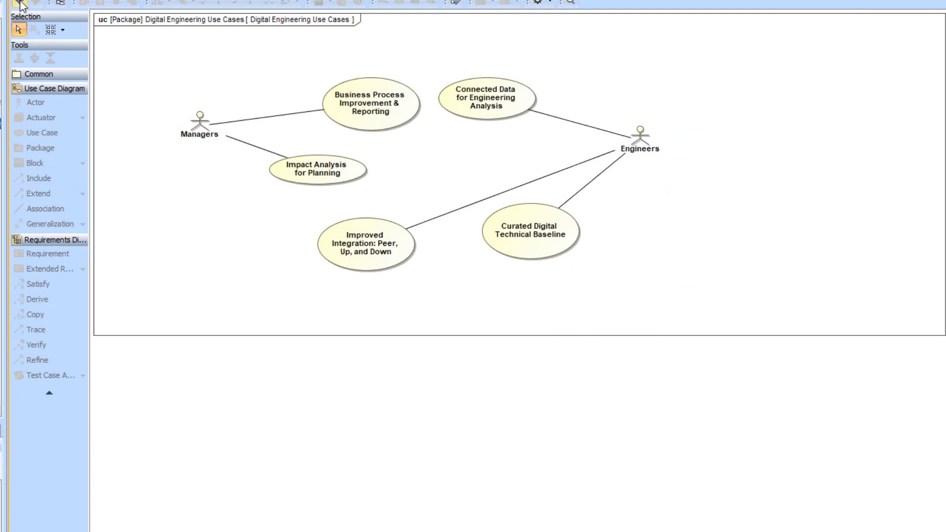
click(19, 3)
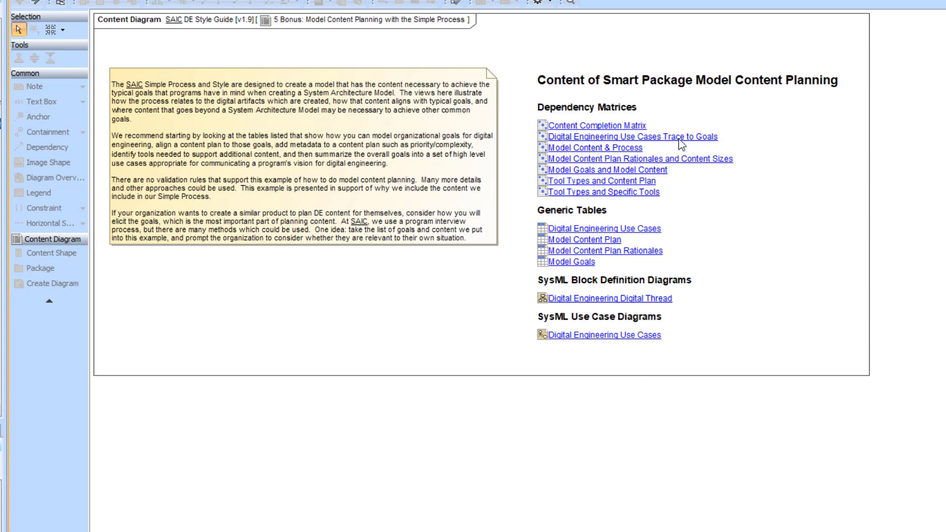
click(691, 137)
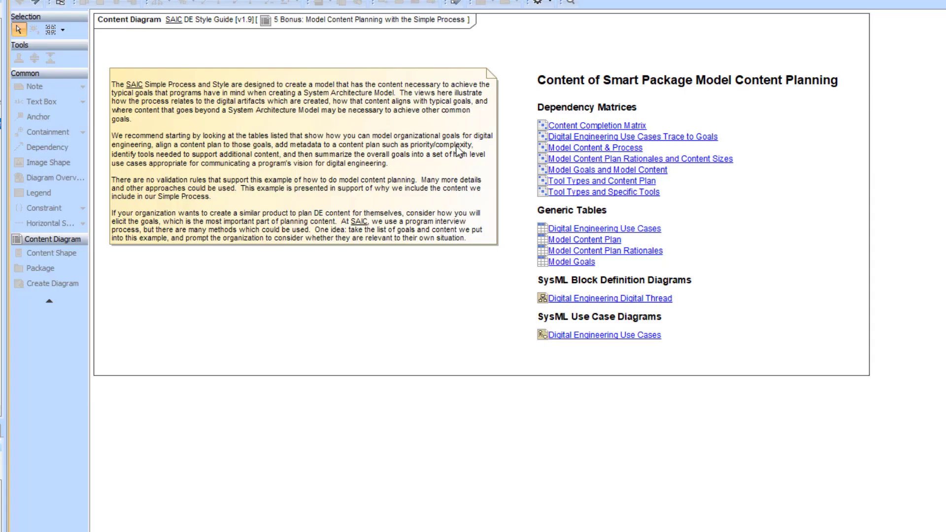
click(20, 1)
- Reopen the Model Content Plan table and compare the T-shirt sizes of the standard rows with the ADDITIONAL CONTENT and ADDITIONAL TOOLING rows
double_click(597, 240)
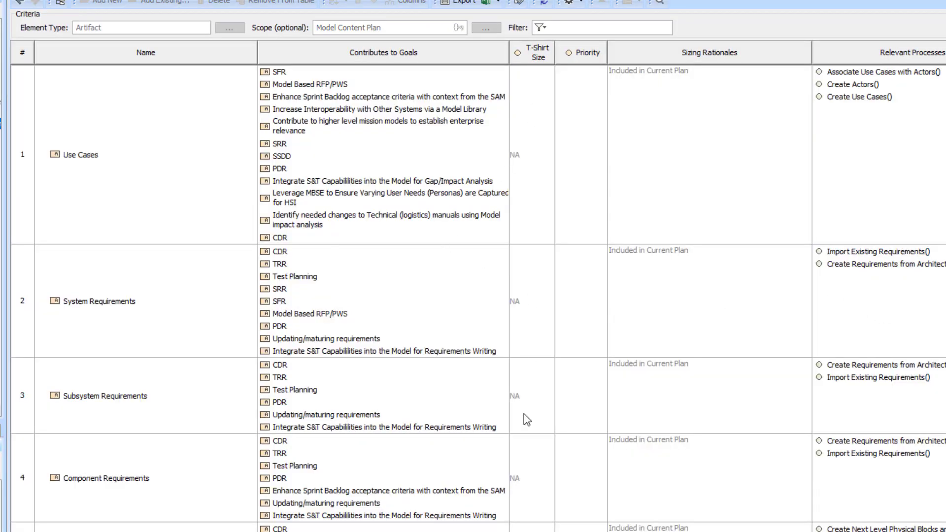
scroll(525, 408, down, 5)
scroll(527, 407, down, 10)
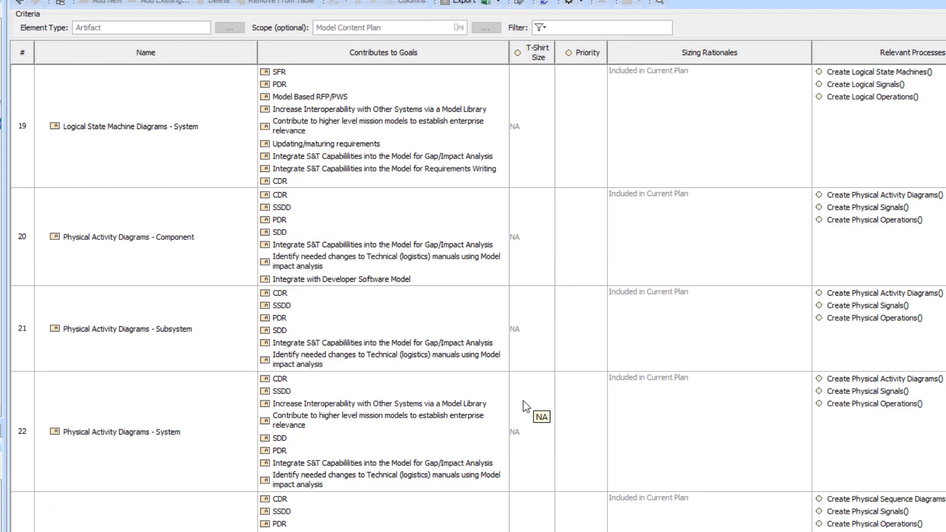
scroll(526, 407, down, 15)
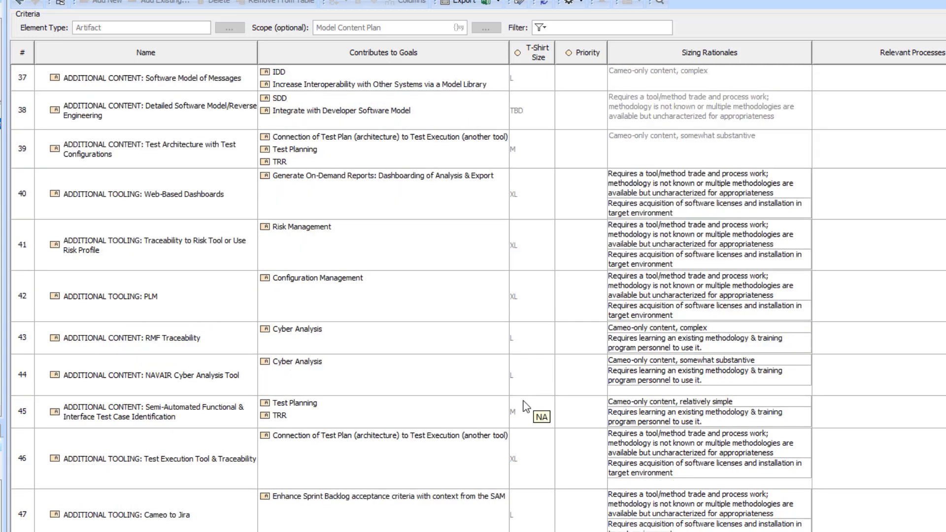
scroll(526, 406, up, 10)
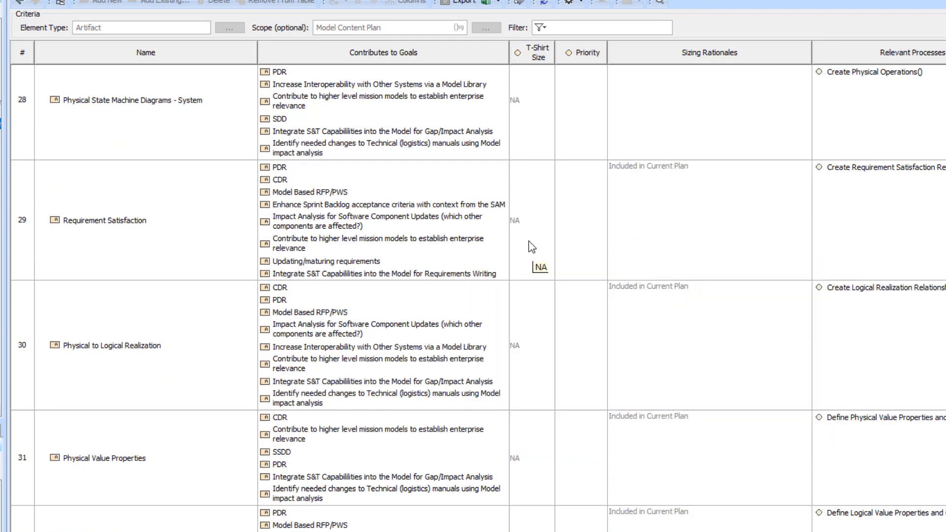
scroll(530, 306, down, 6)
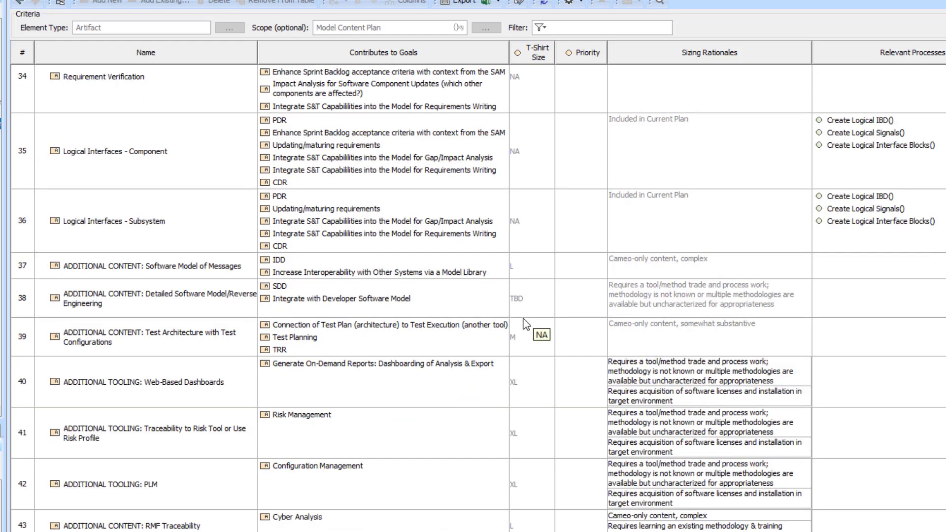
scroll(527, 324, down, 6)
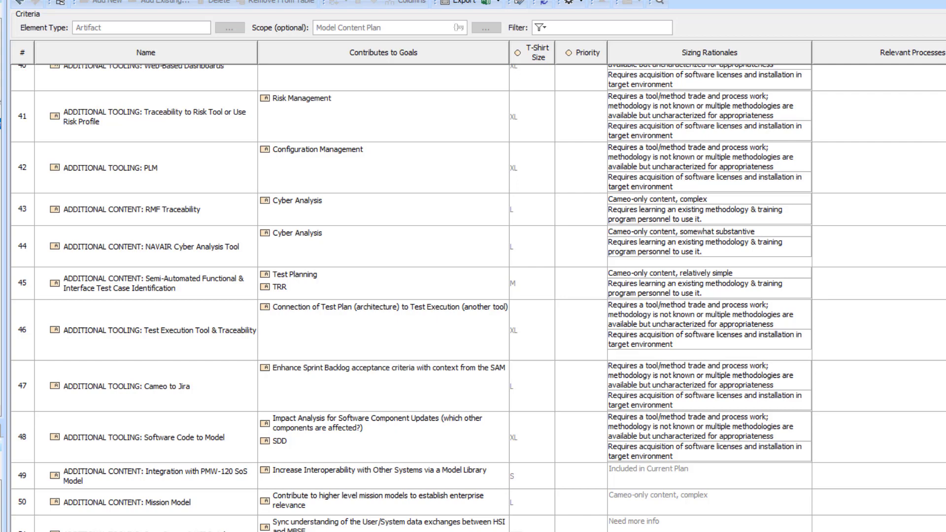
- Examine the Tool Categories Needed, Named Tool Options and Completed Content columns throughout the Model Content Plan
scroll(692, 239, right, 5)
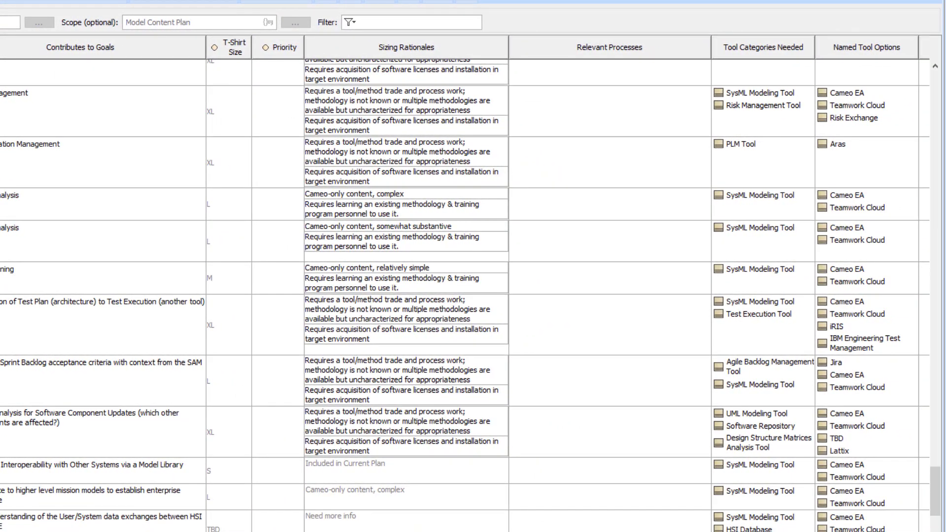
scroll(865, 407, right, 3)
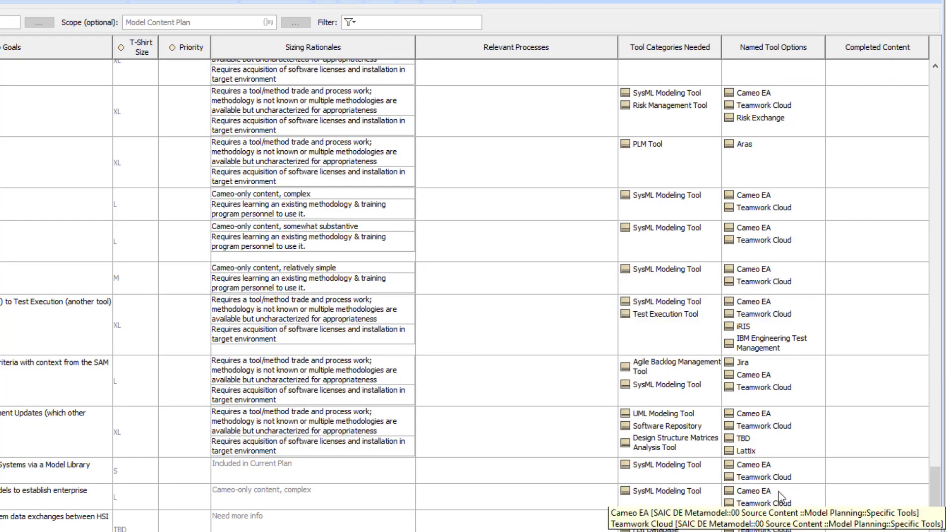
scroll(762, 488, up, 10)
scroll(762, 490, up, 10)
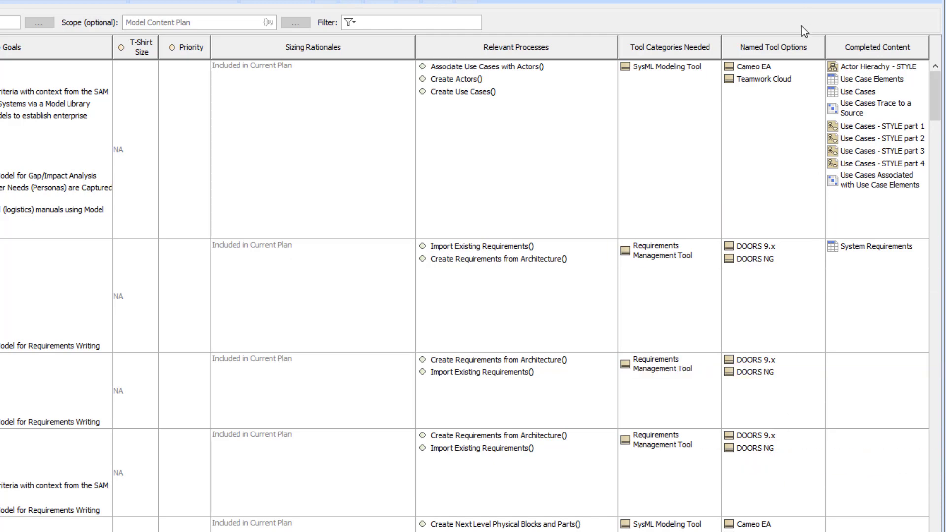
scroll(787, 475, down, 5)
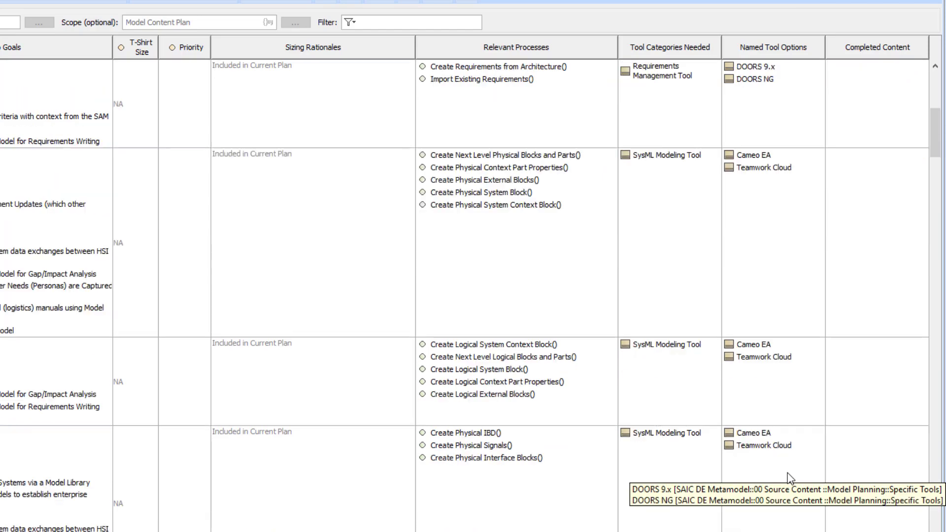
scroll(788, 478, down, 10)
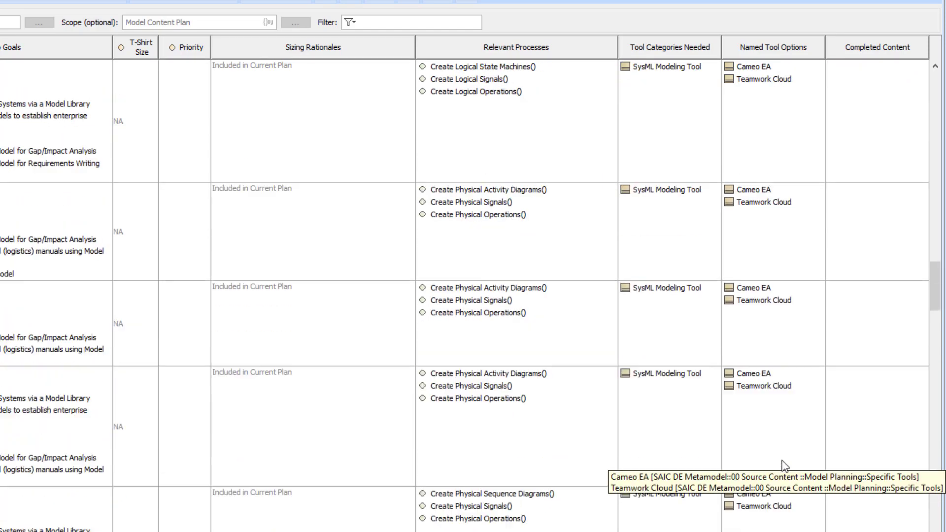
scroll(785, 465, down, 8)
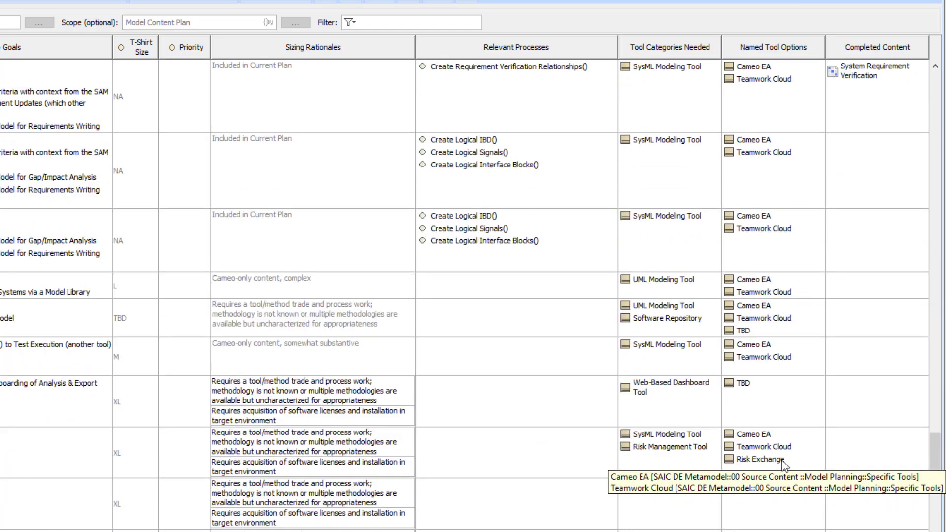
scroll(784, 466, down, 4)
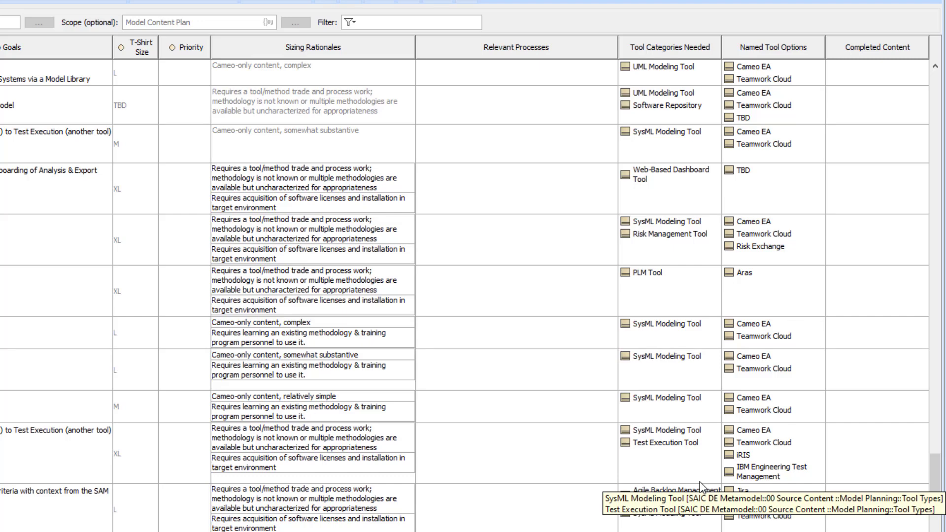
- Inspect the tool categories needed for the PLM, Web-Based Dashboards and Lattix tooling rows
click(676, 291)
click(690, 197)
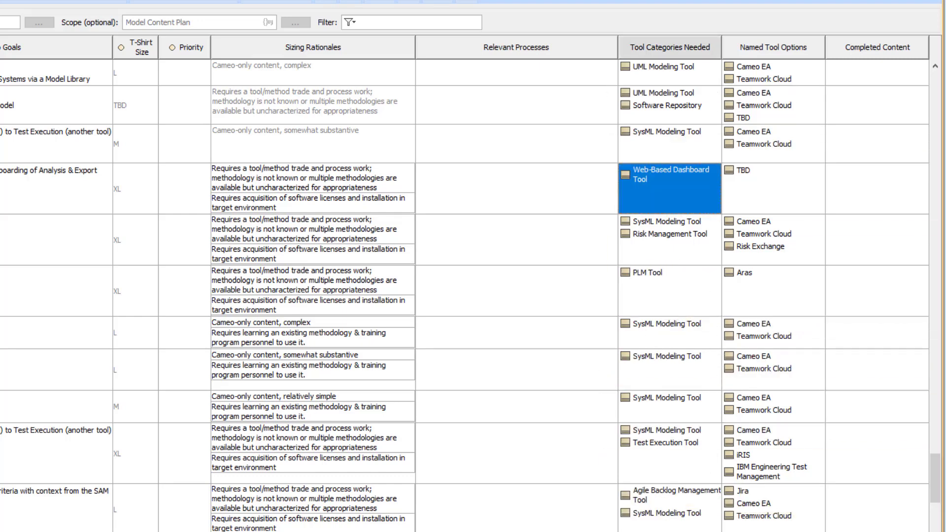
scroll(700, 527, down, 6)
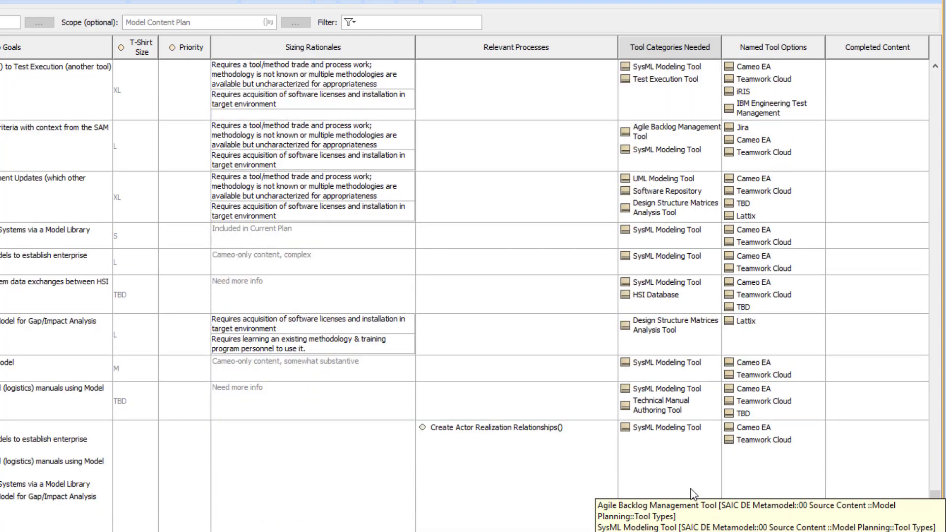
click(670, 333)
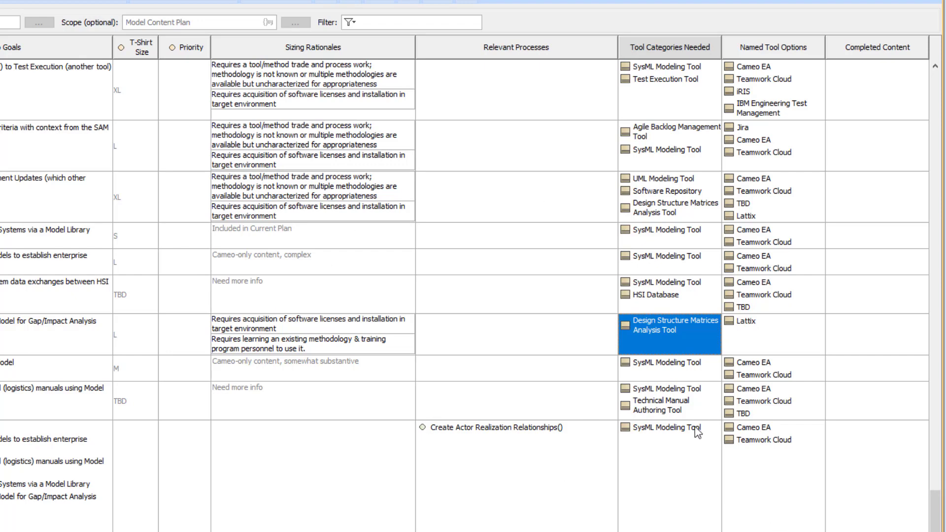
- Open the Digital Engineering Digital Thread block definition diagram from the overview, examine its tool type blocks, and return to the overview
click(99, 1)
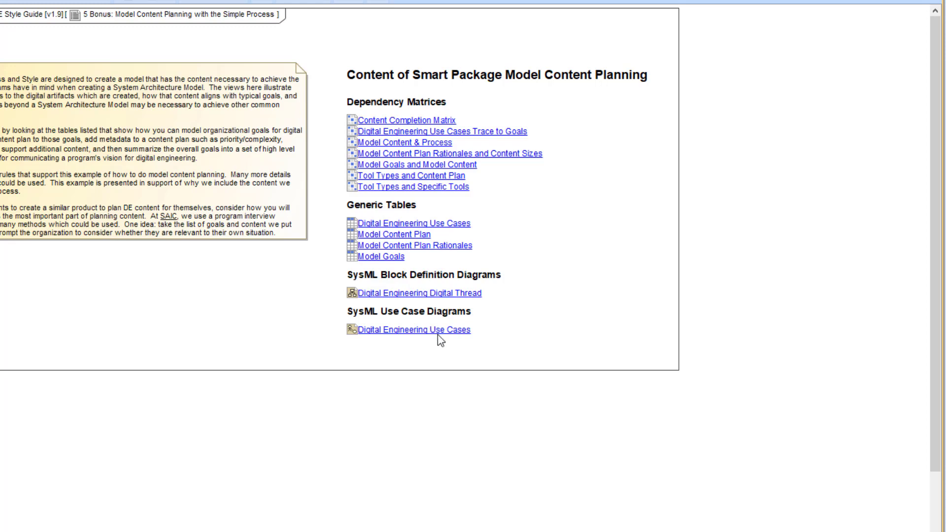
click(402, 301)
click(413, 294)
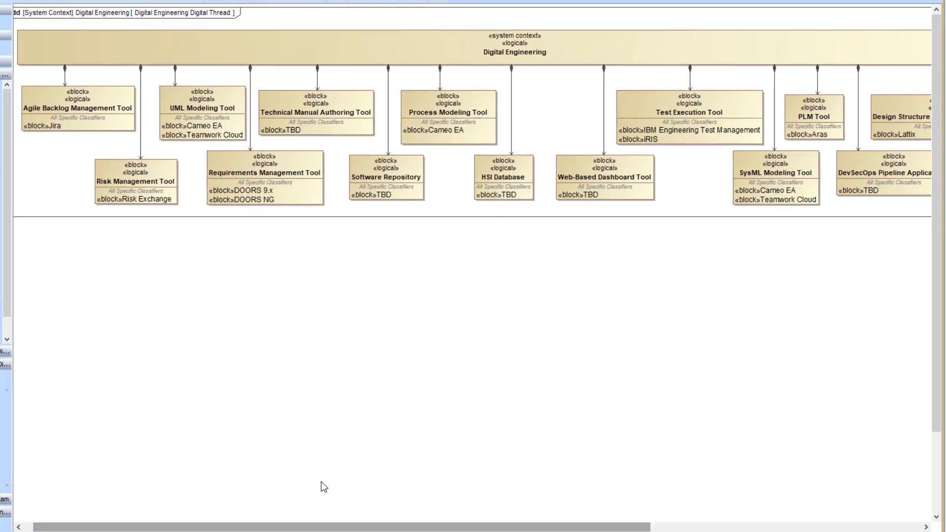
drag(309, 527, 331, 528)
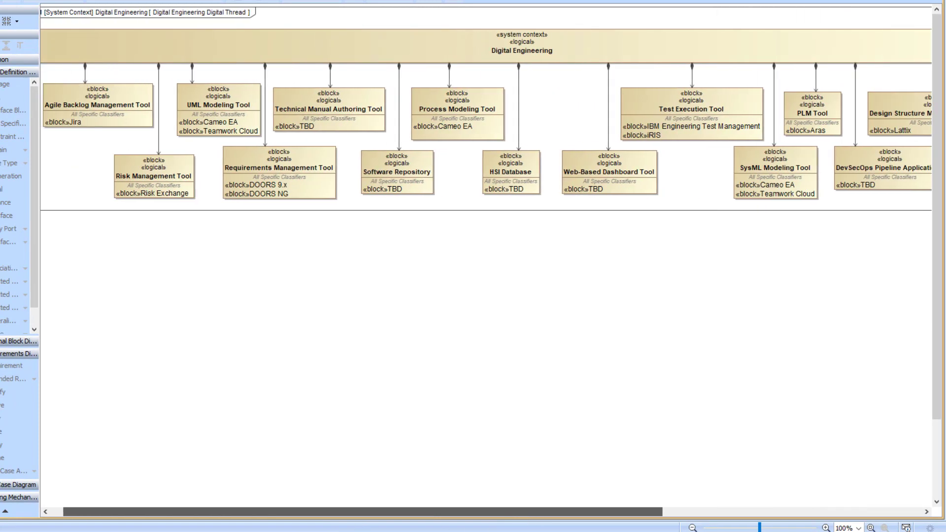
scroll(485, 266, right, 1)
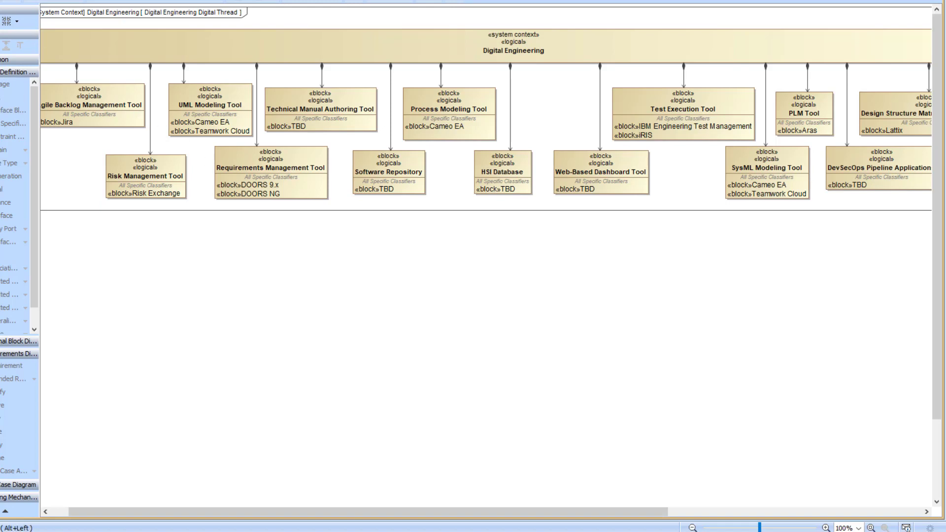
key(alt+Left)
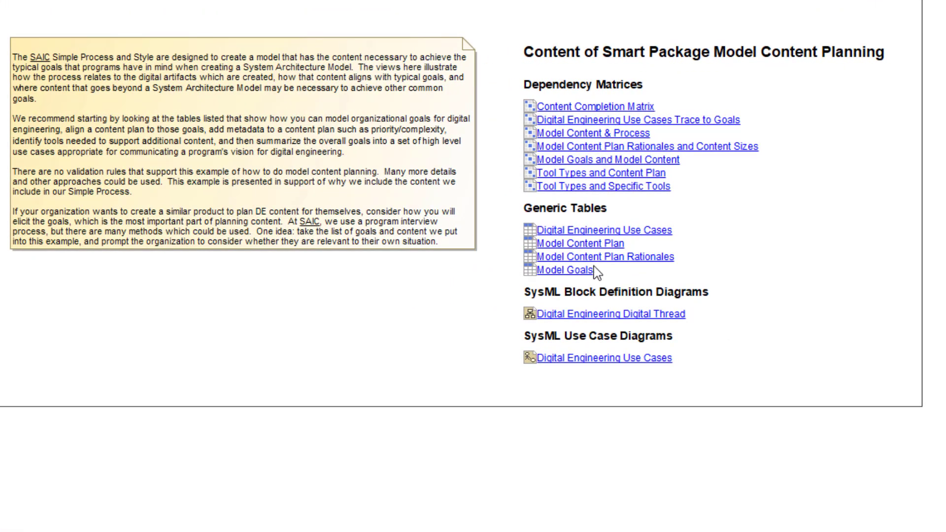
- Open the Model Content Plan from the overview and examine the Completed Content listed for the Use Cases row
click(604, 247)
click(609, 246)
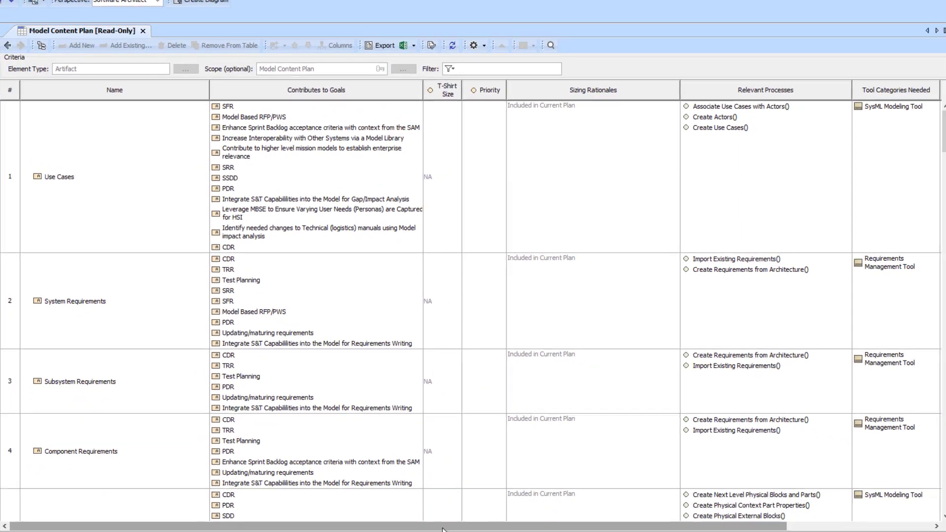
drag(462, 523, 539, 522)
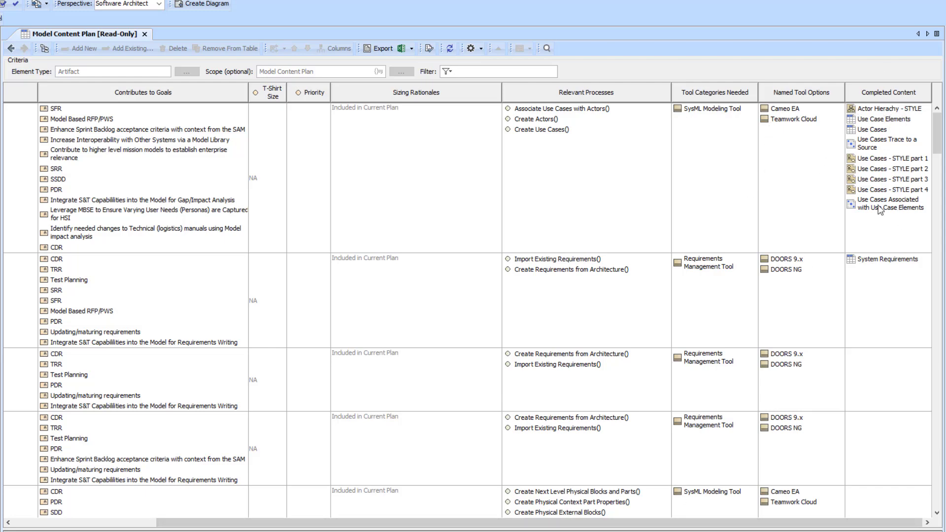
- Trace the Use Cases row from its contributed goals to its completed content, check the column for other rows, and return to the overview
drag(754, 523, 613, 523)
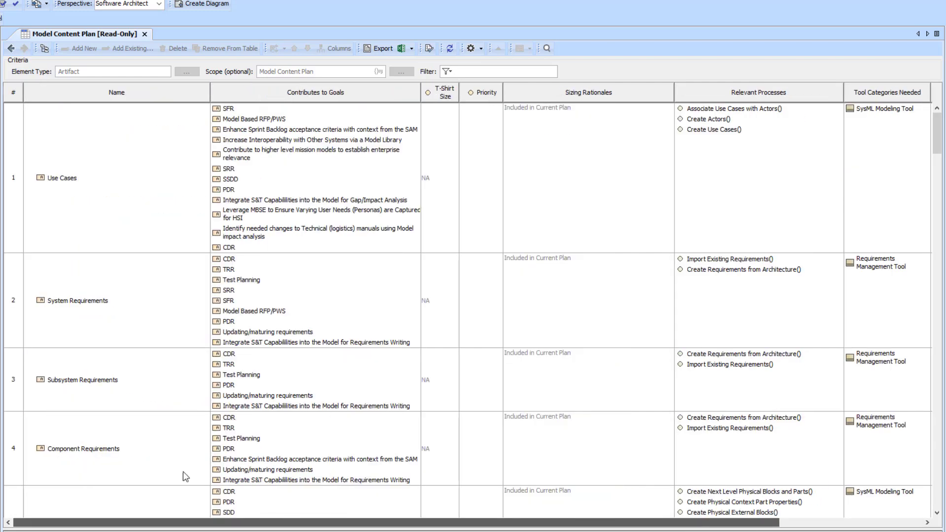
click(123, 189)
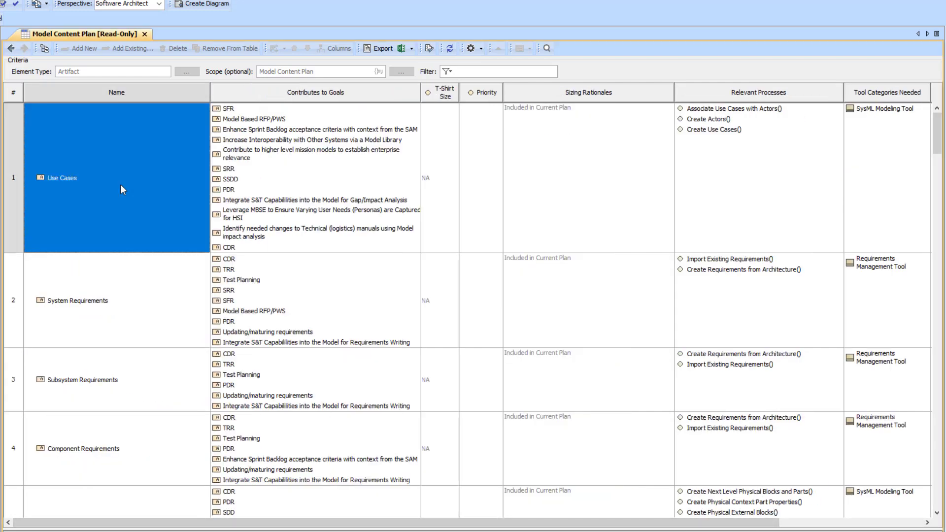
click(294, 187)
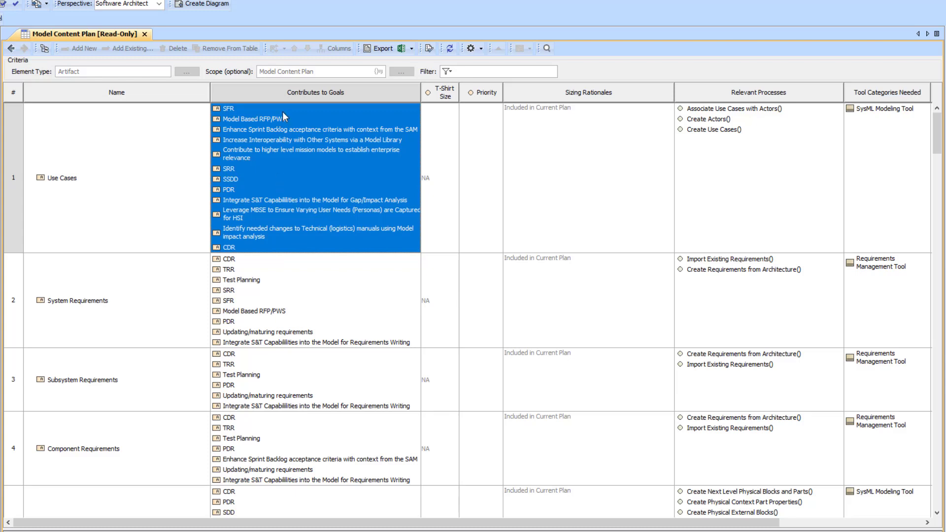
drag(613, 524, 755, 524)
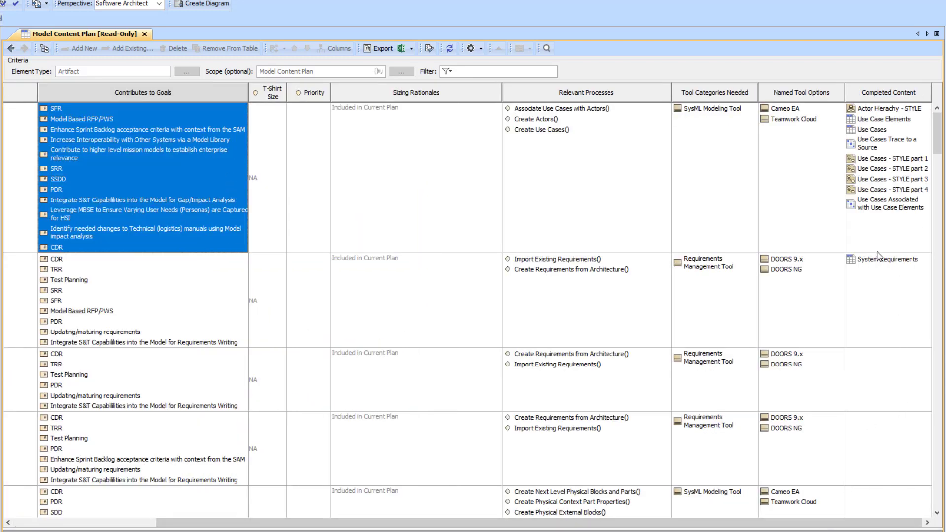
scroll(878, 288, down, 10)
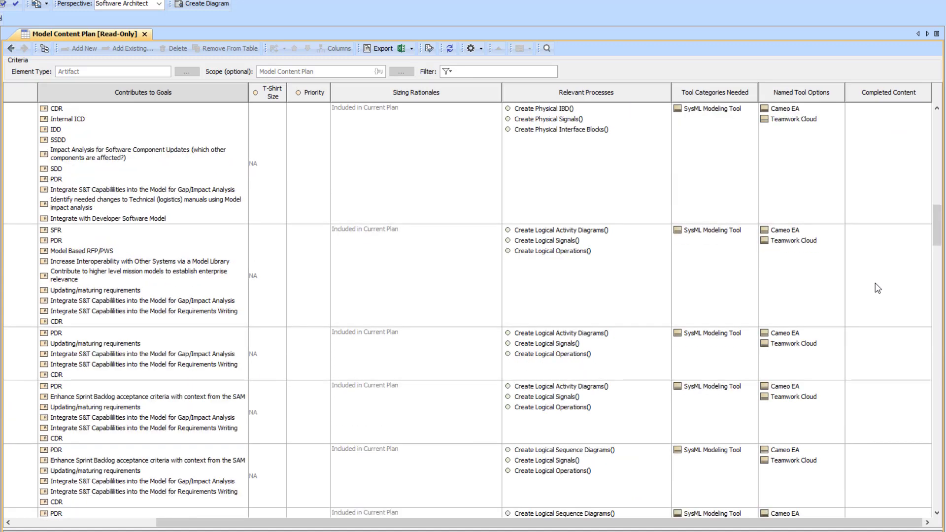
scroll(877, 288, up, 10)
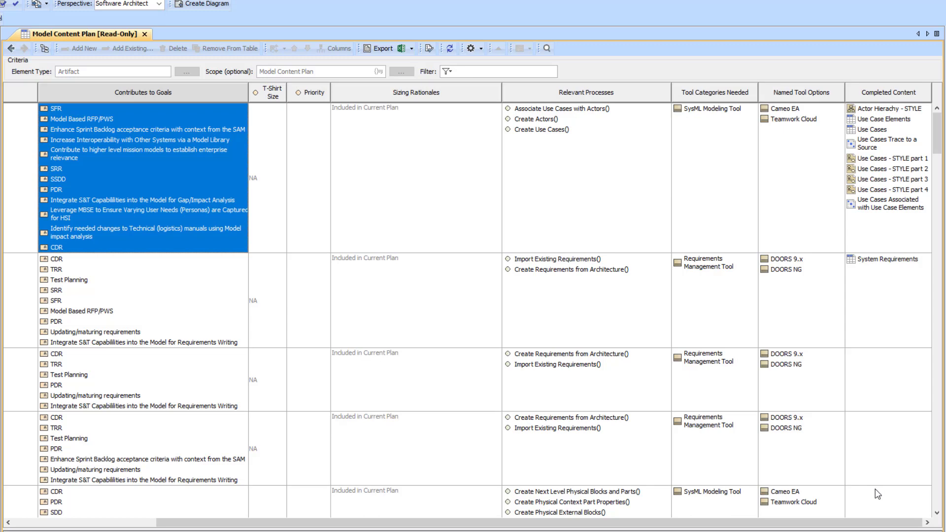
click(11, 48)
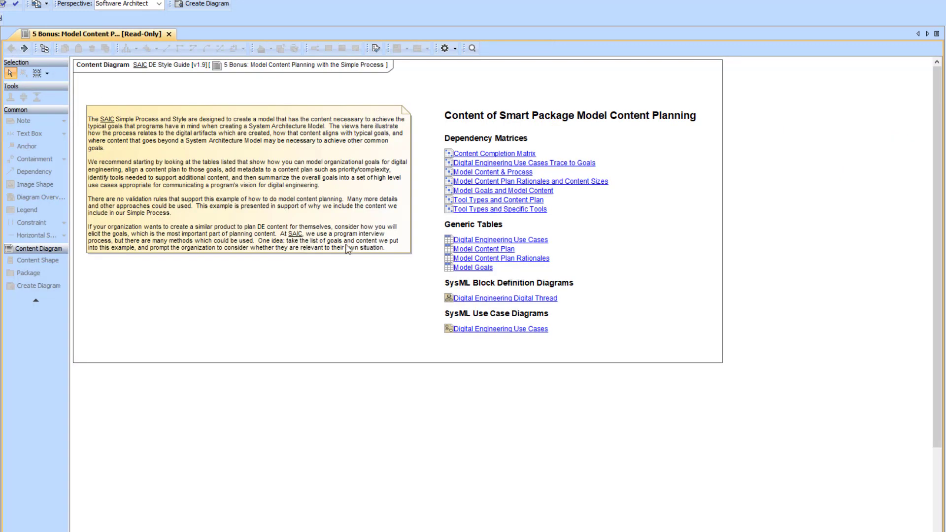